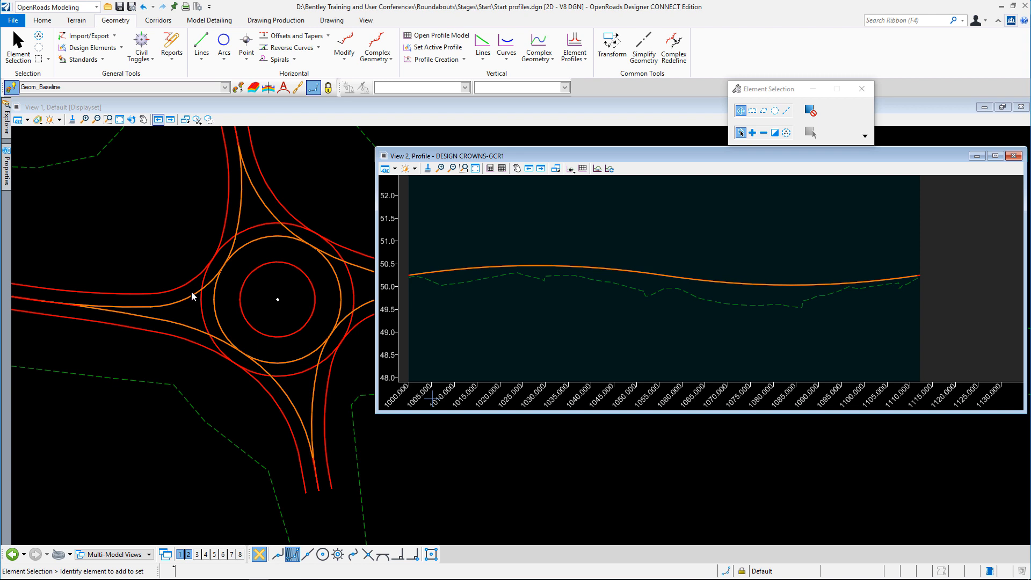
Open the profile model of the crown alignment DESIGN CROWNS-GCR2, running from the west arm to the north arm, in View 2
left_click(179, 304)
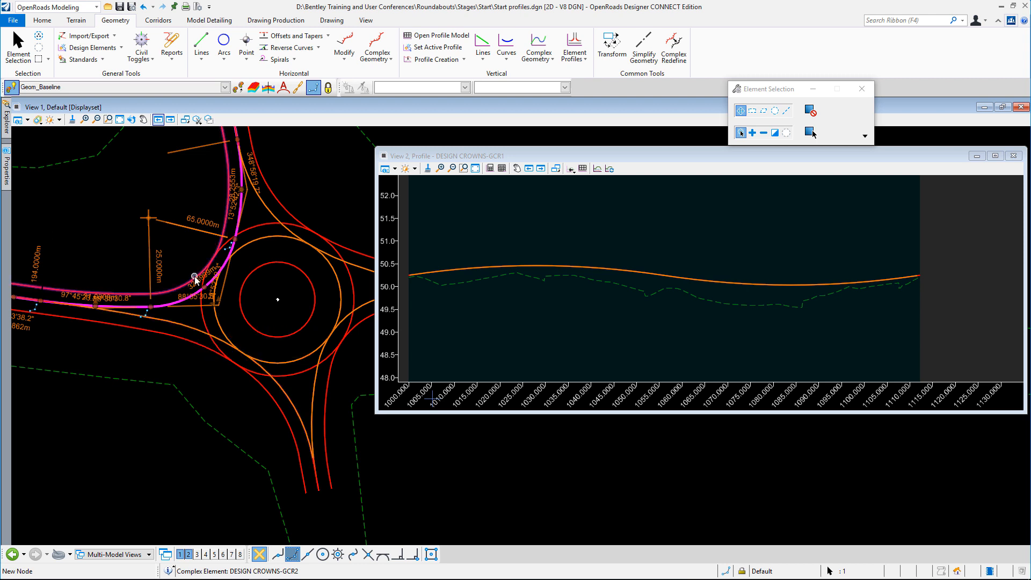
key("Delete")
left_click(173, 304)
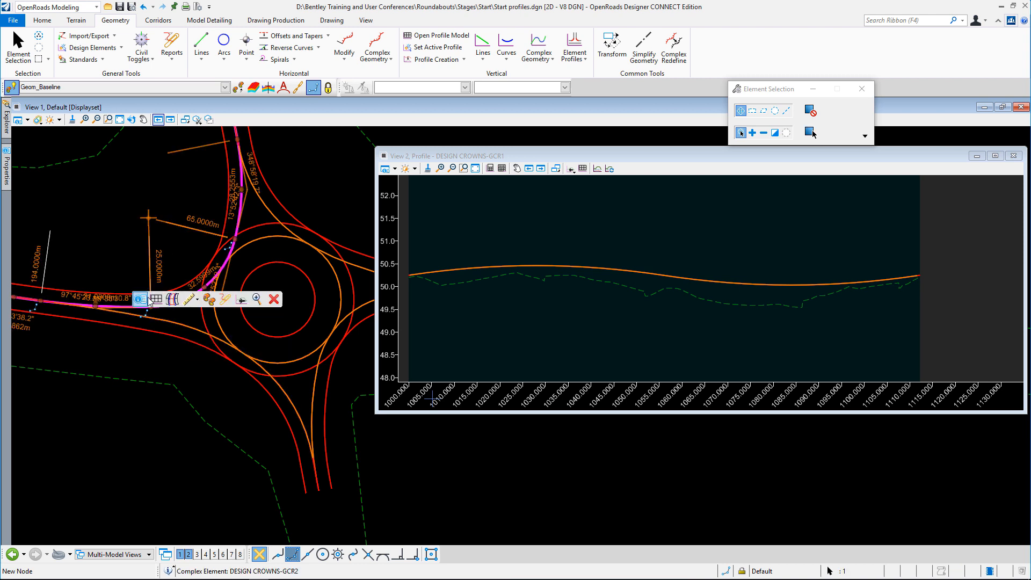
left_click(562, 272)
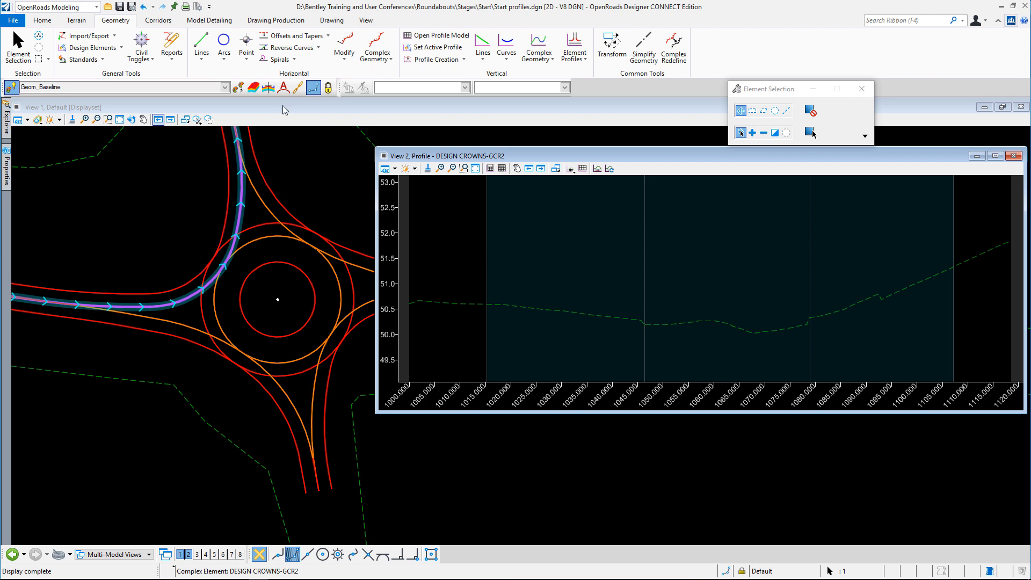
Set the active feature definition to Geom_Temp
left_click(228, 89)
left_click(225, 88)
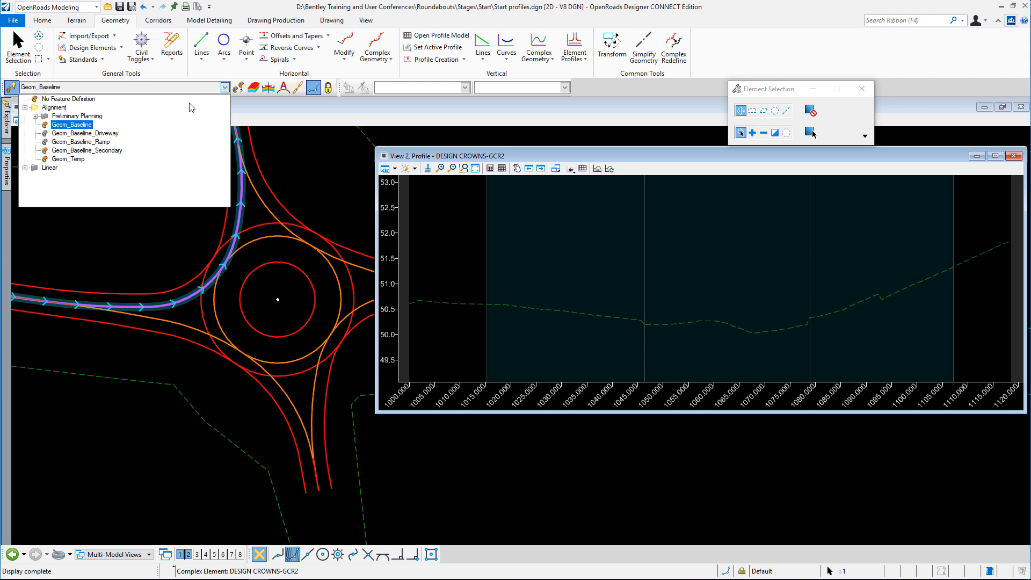
left_click(56, 160)
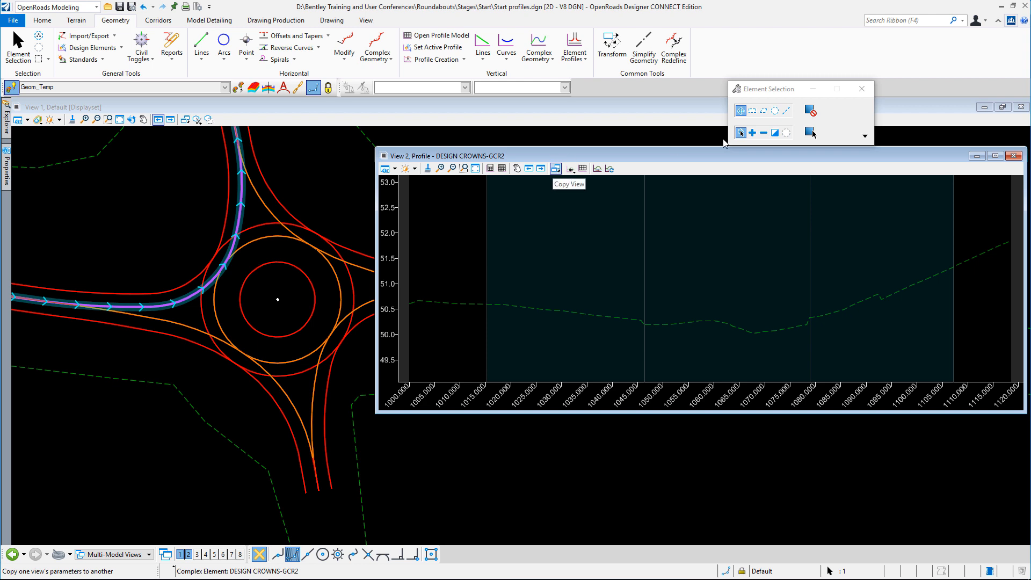
left_click(450, 62)
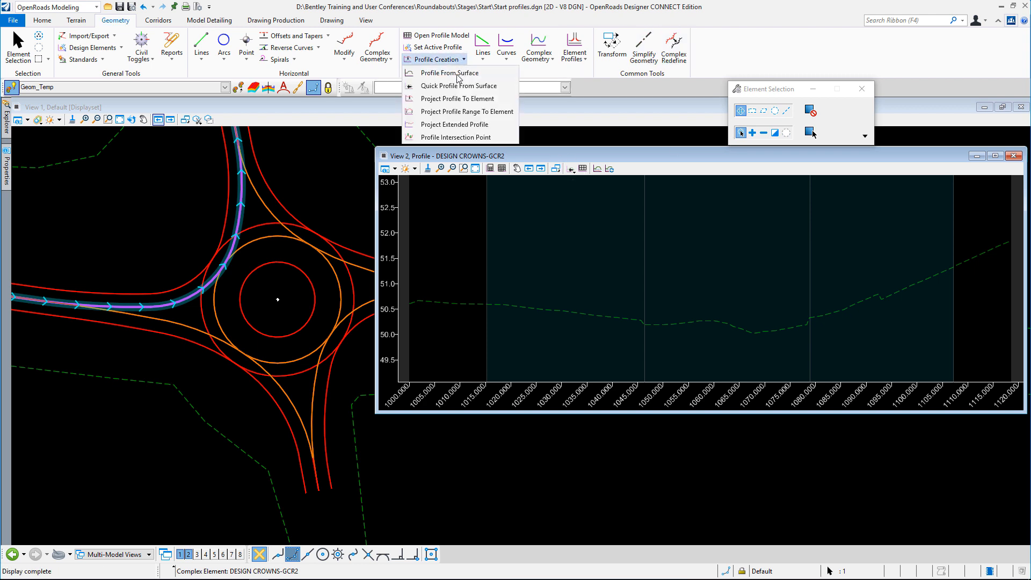
left_click(448, 112)
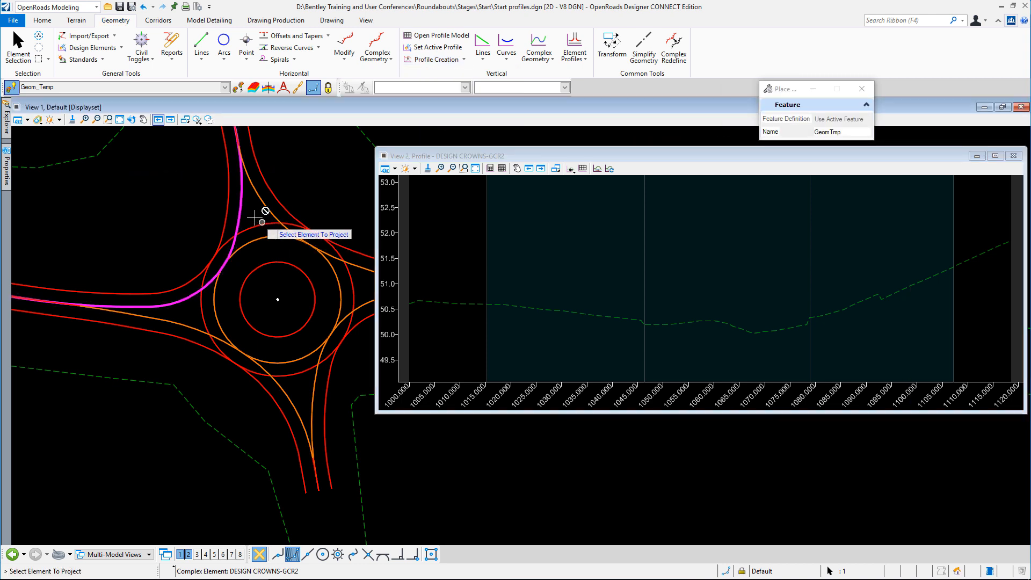
right_click(309, 172)
left_click(31, 53)
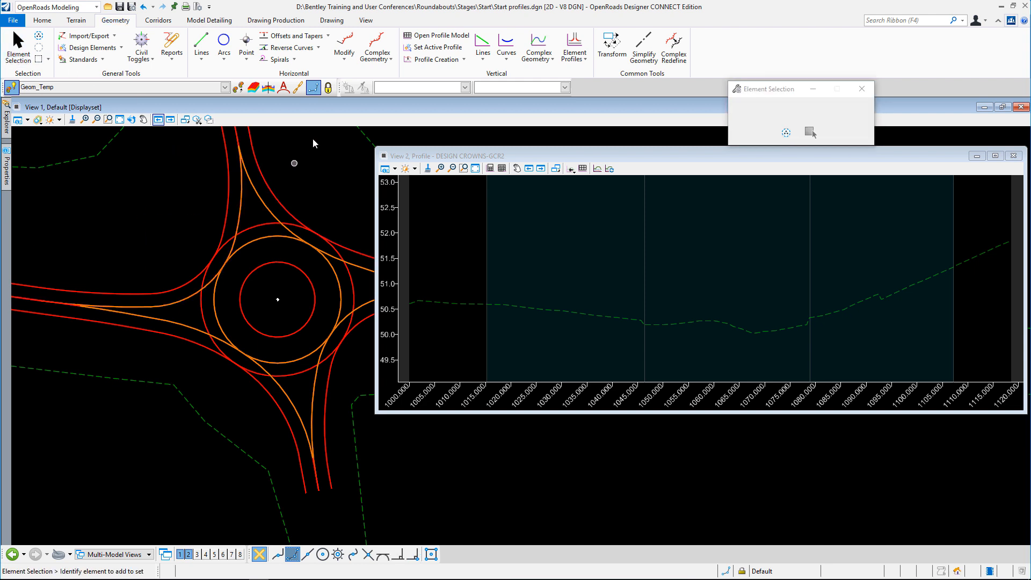
left_click(436, 59)
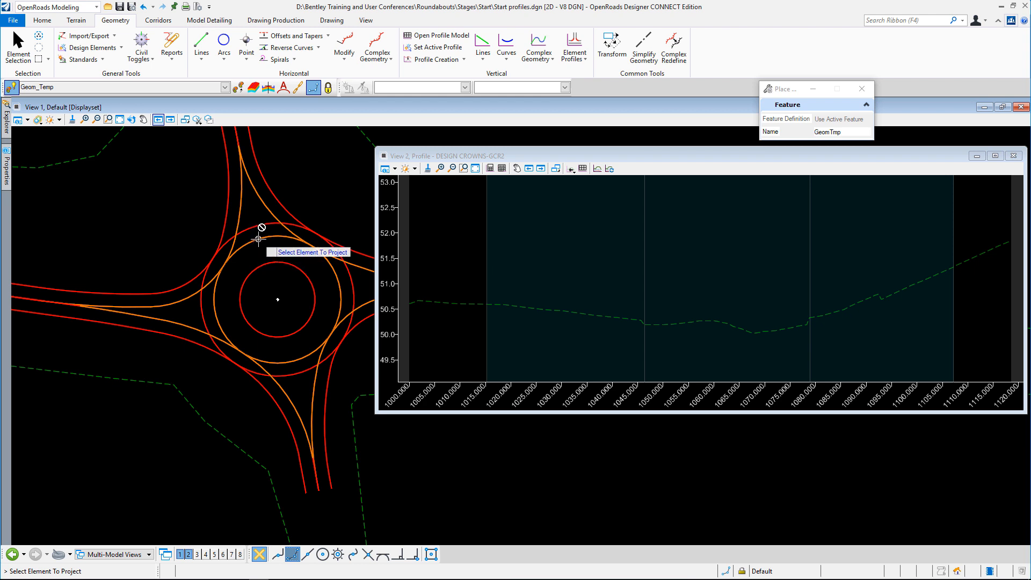
left_click(18, 47)
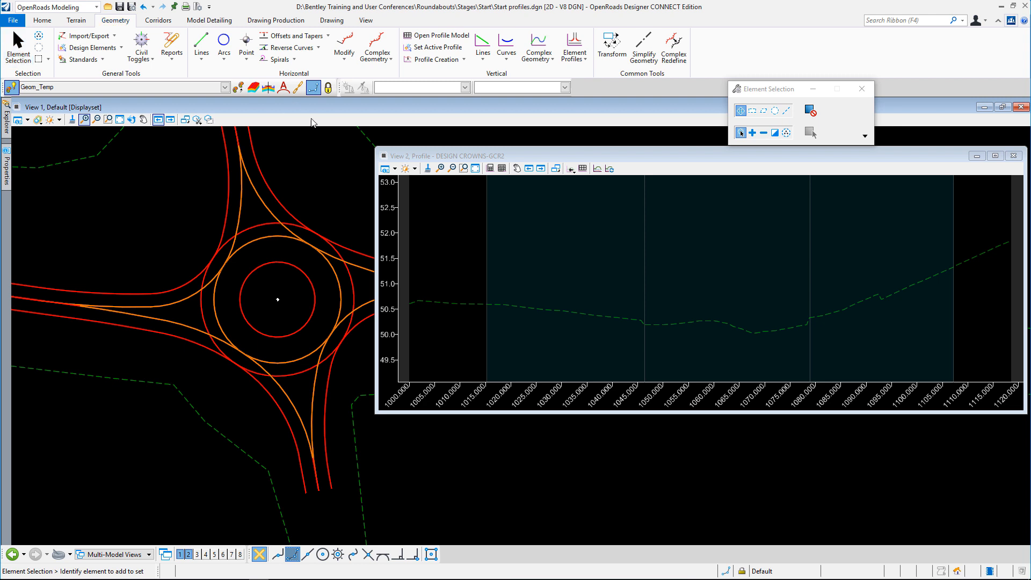
Open the profile model of the middle roundabout circle, DESIGN CROWNS-GCR1, in View 2
left_click(270, 247)
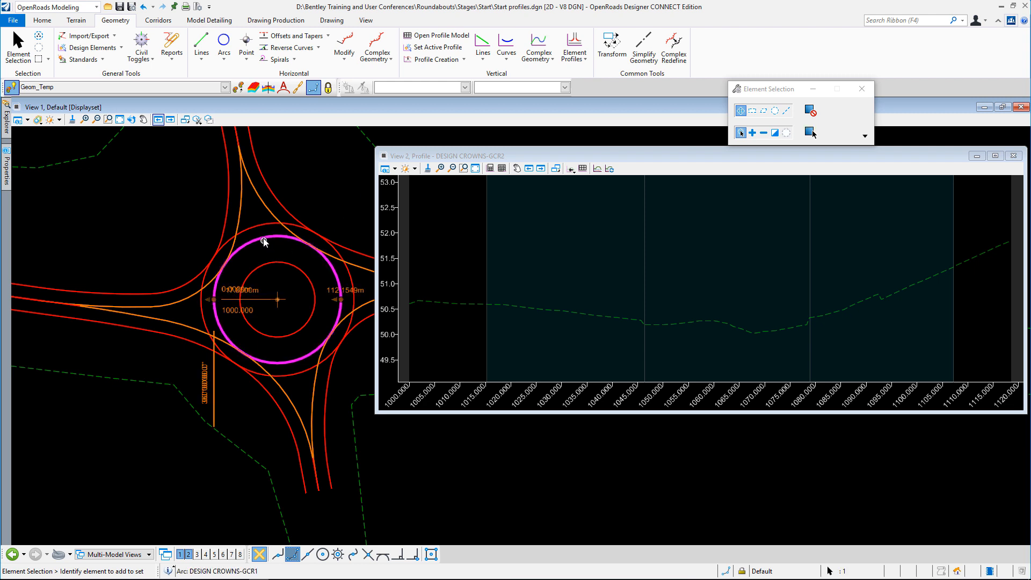
left_click(293, 233)
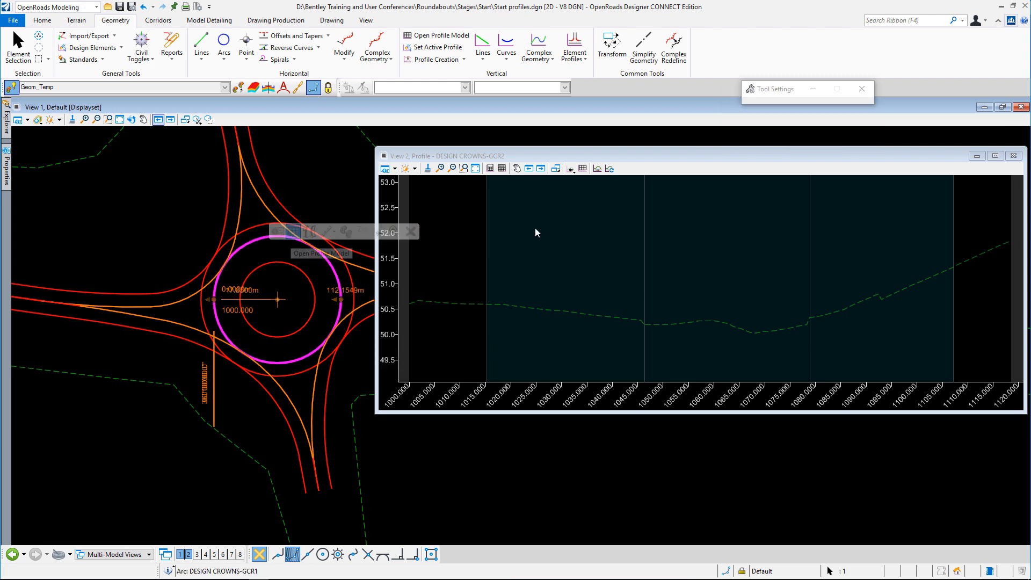
left_click(535, 227)
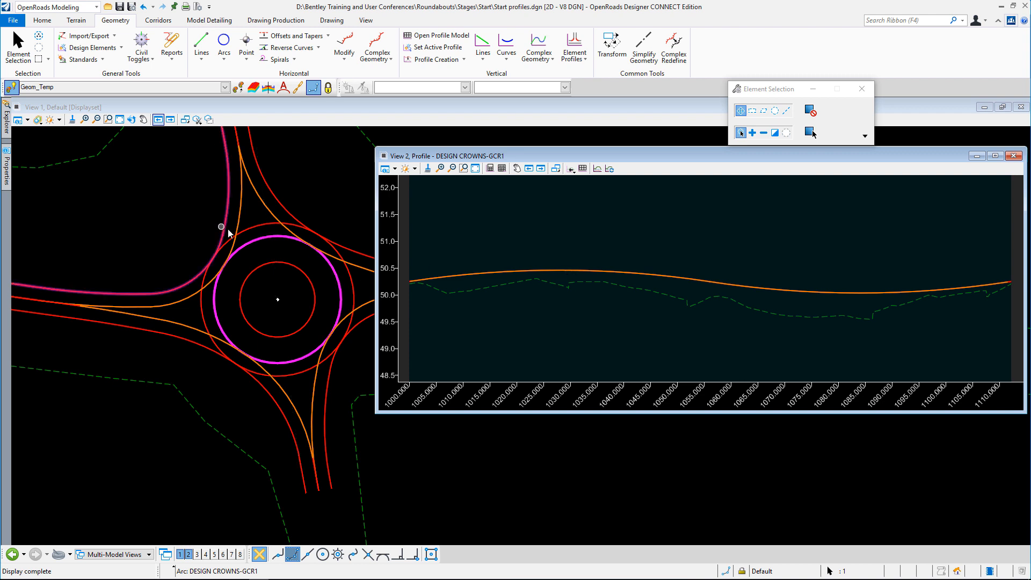
Open View 3 with the Default-3D model, fit it to the design and place it beside the plan
left_click(197, 554)
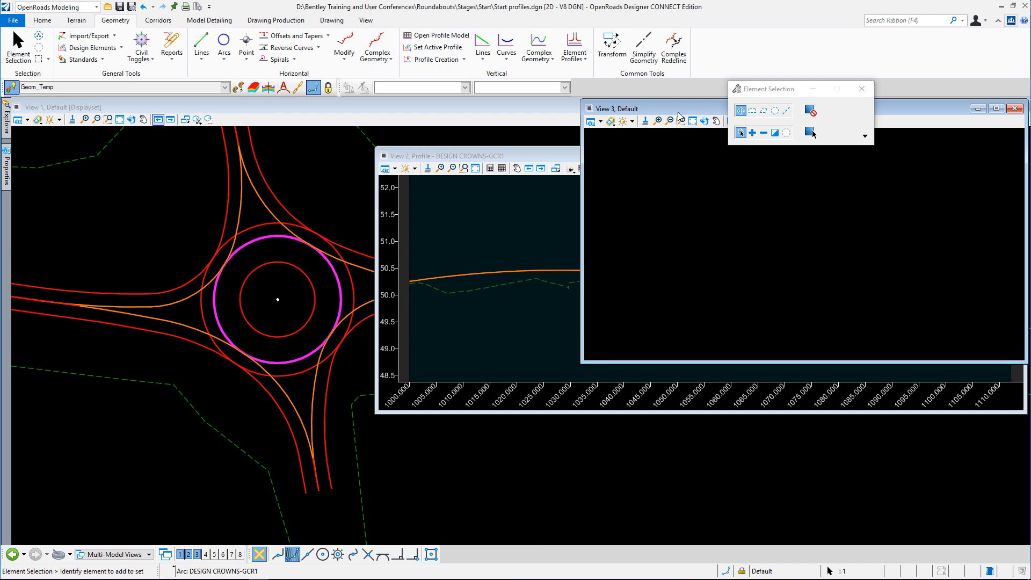
left_click_drag(688, 109, 170, 264)
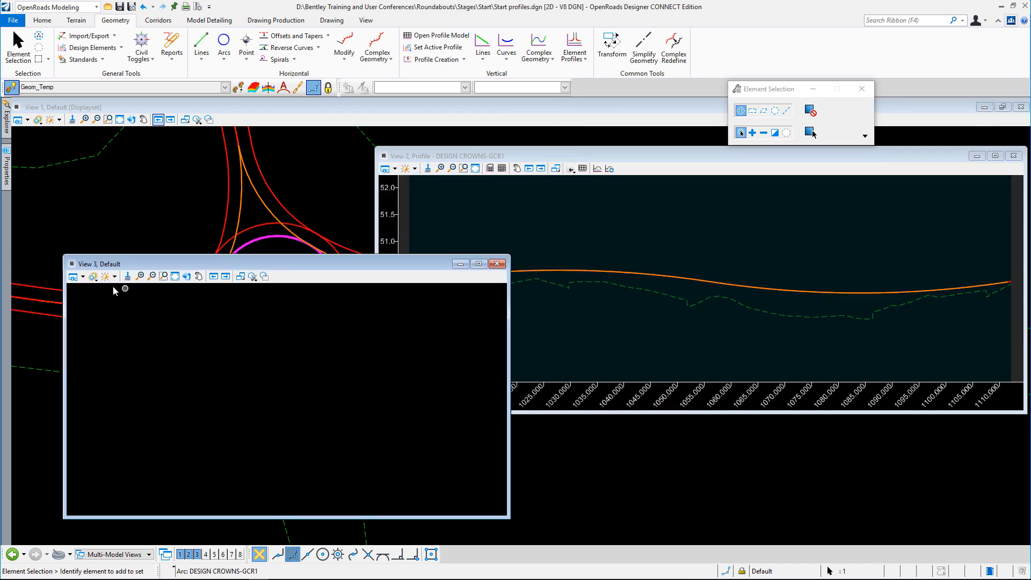
left_click(84, 277)
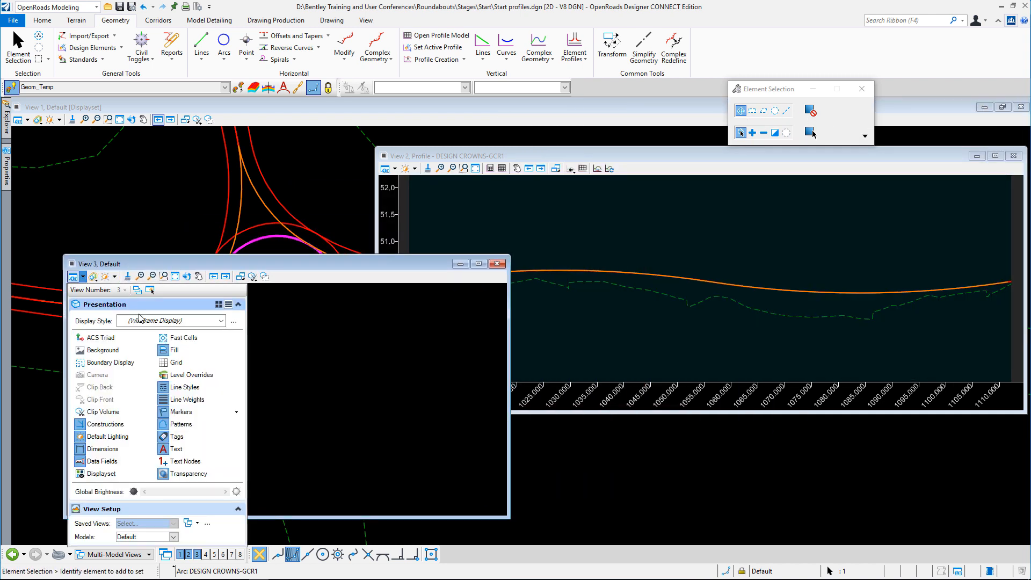
left_click(173, 536)
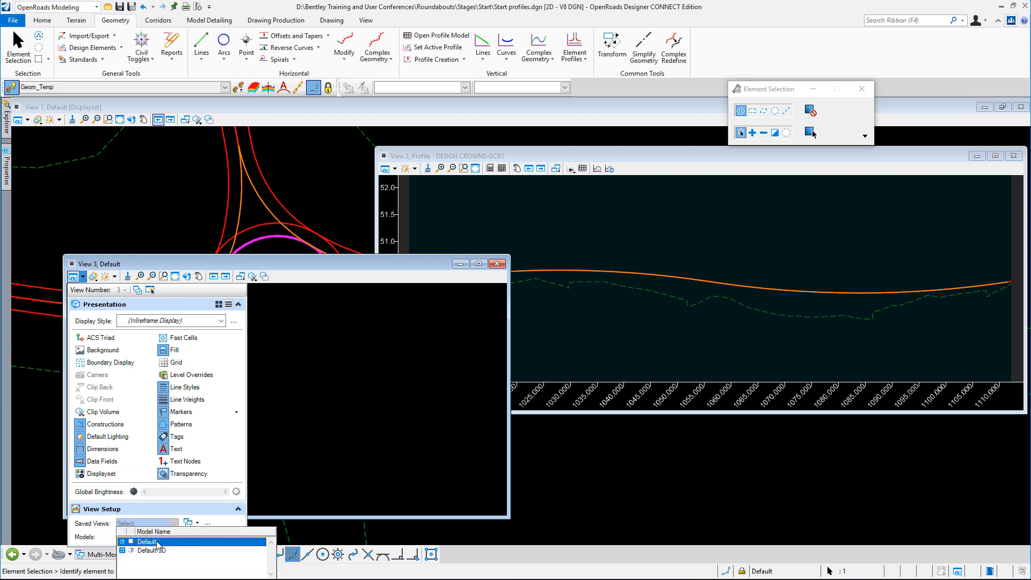
left_click(138, 553)
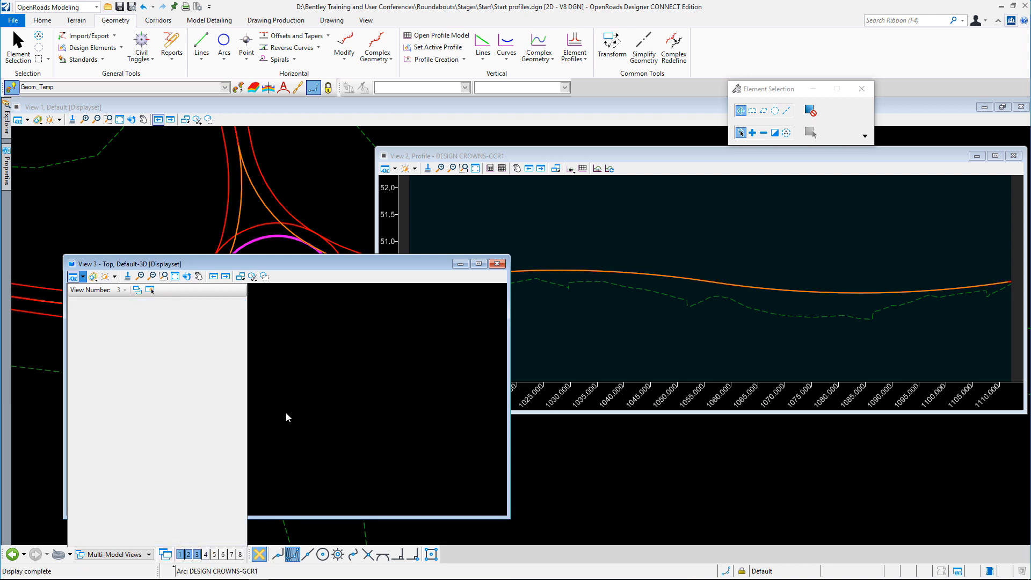
left_click(285, 413)
left_click(175, 276)
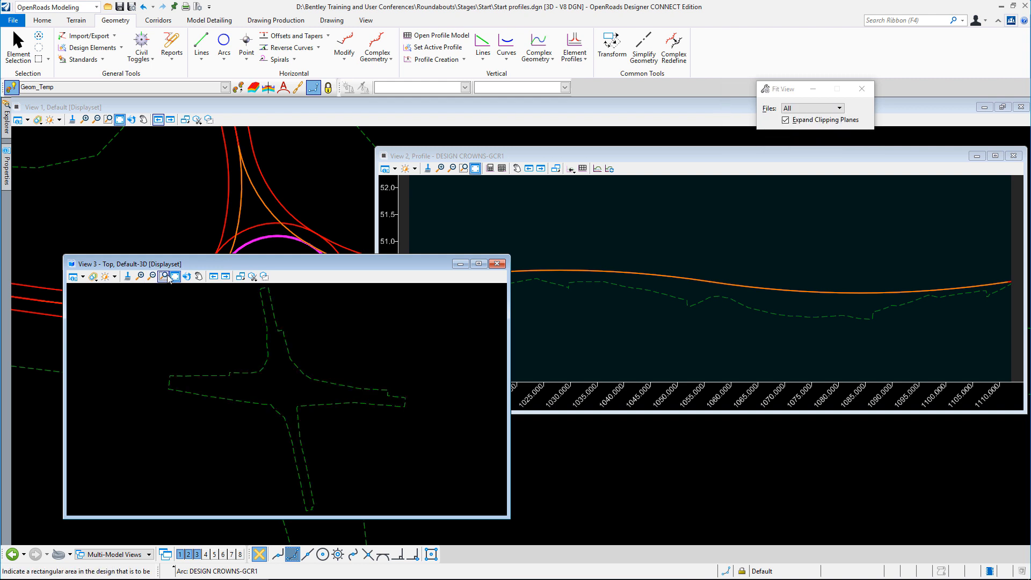
scroll(277, 392, "up", 3)
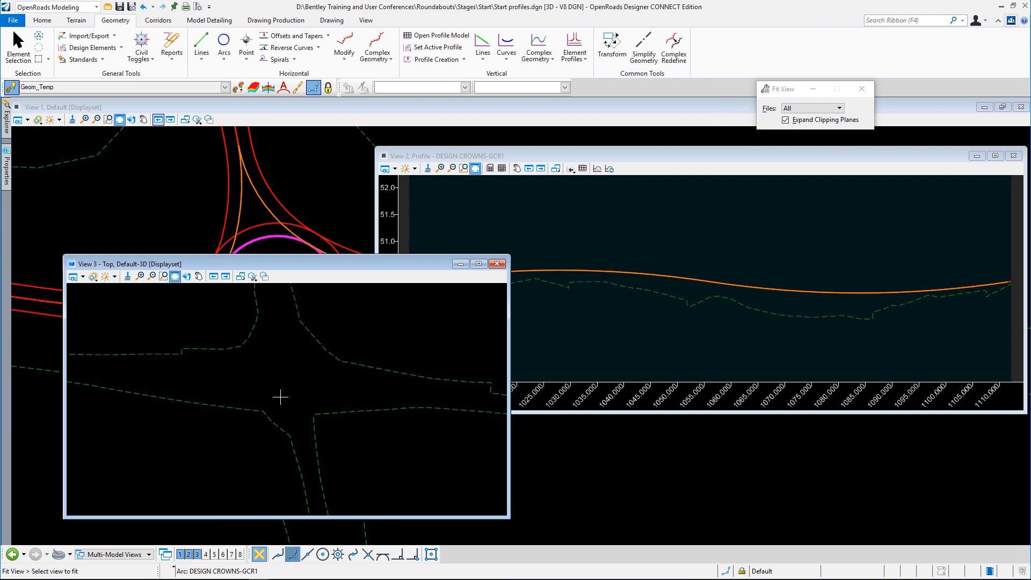
left_click_drag(274, 264, 696, 301)
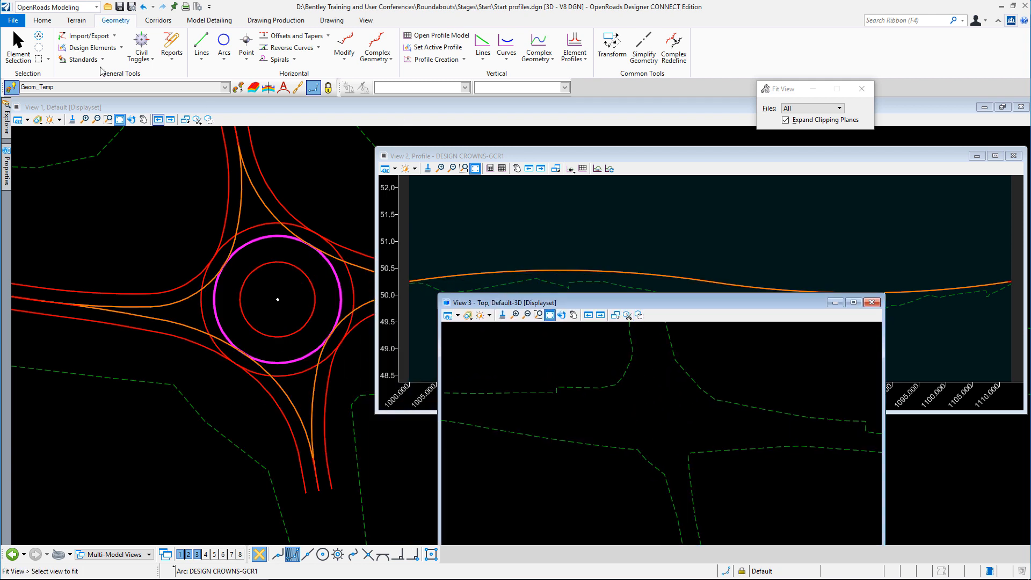
Make the curved design profile of DESIGN CROWNS-GCR1 its active profile
left_click(18, 48)
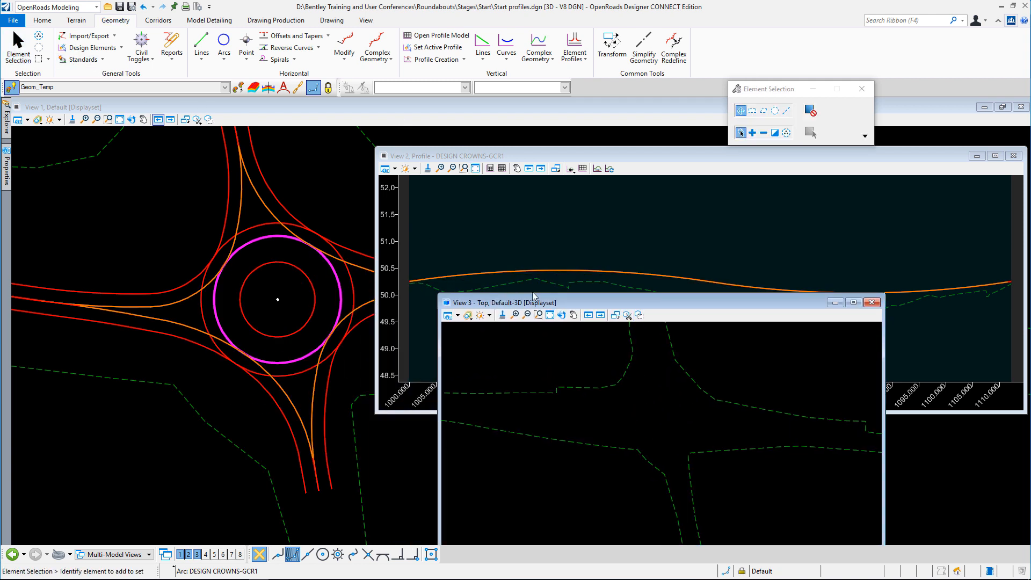
left_click(552, 272)
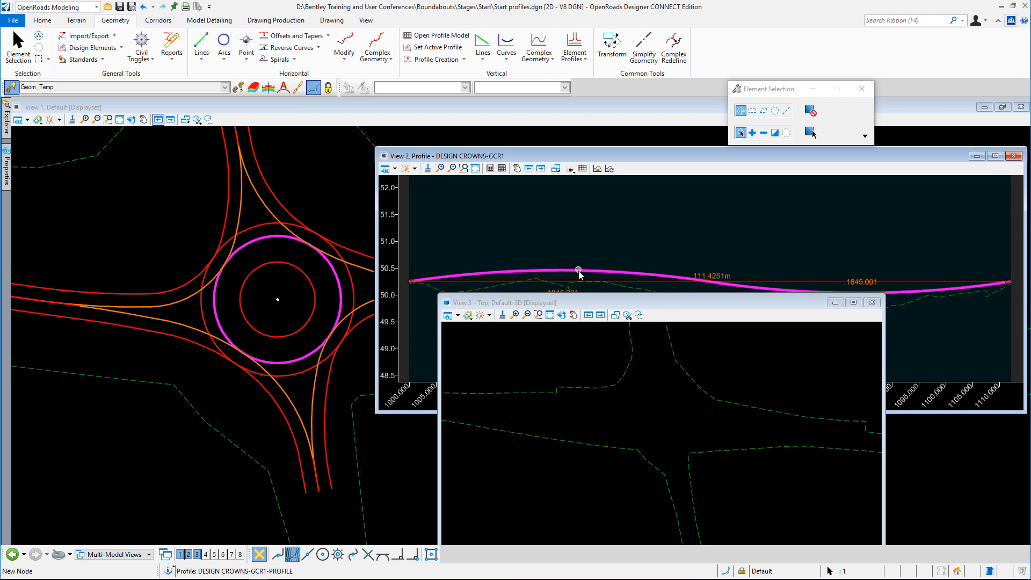
left_click(608, 266)
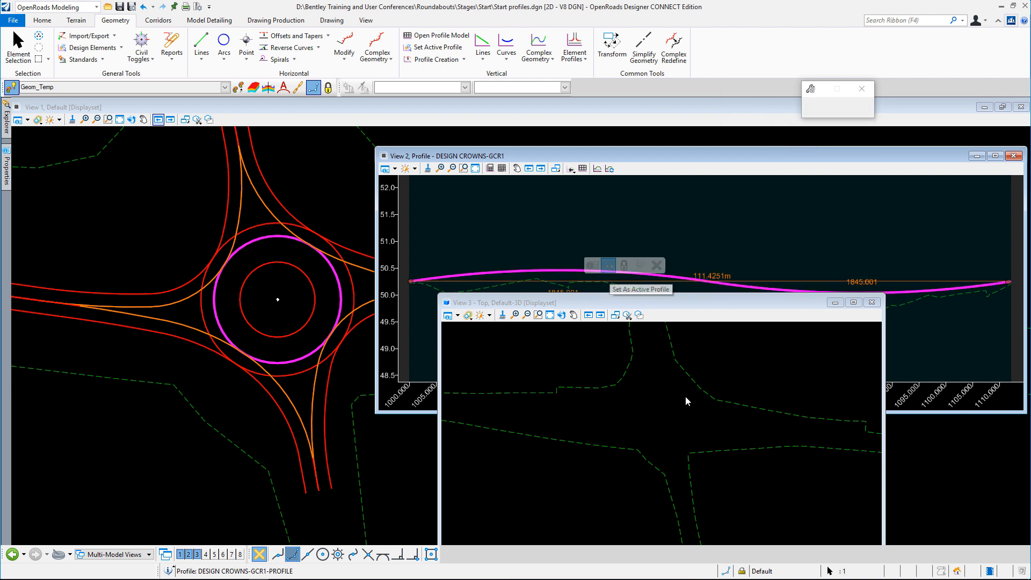
Rotate View 3 to examine the roundabout circle in 3D
left_click(538, 315)
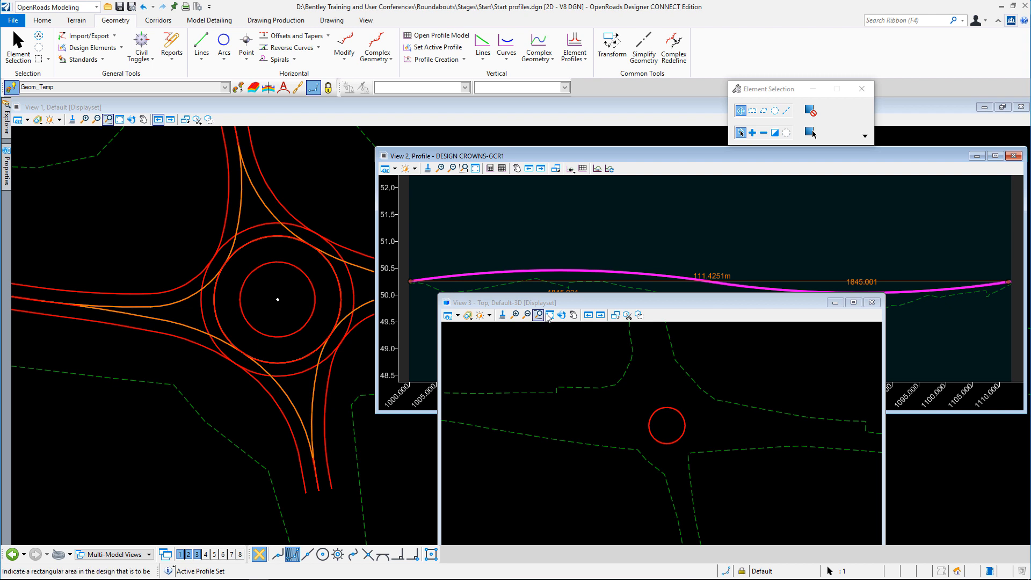
left_click(562, 315)
left_click(661, 437)
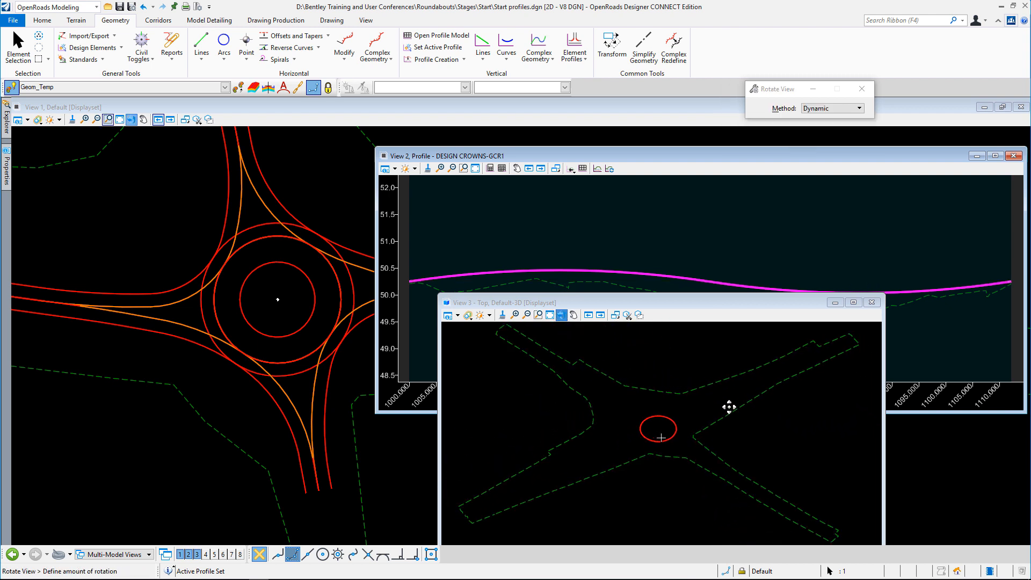
left_click(736, 392)
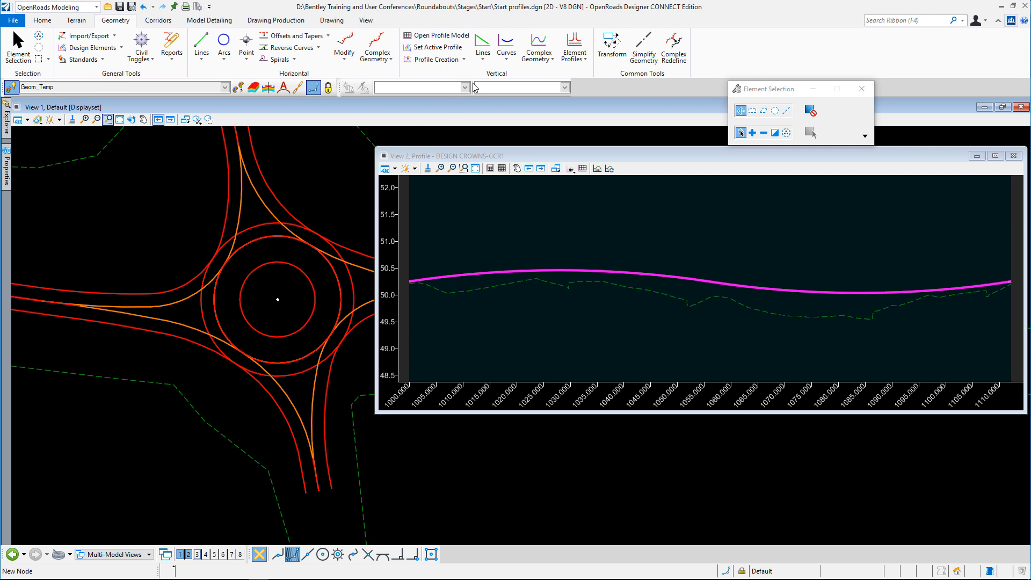
Project the profile of the roundabout circle DESIGN CROWNS-GCR1 onto the crown alignment DESIGN CROWNS-GCR2
left_click(433, 60)
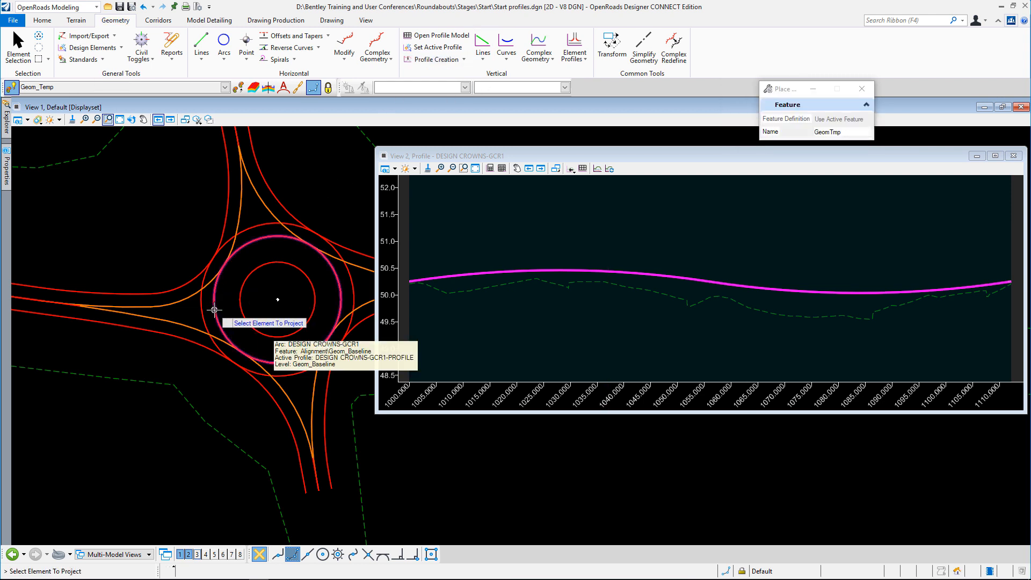
left_click(214, 310)
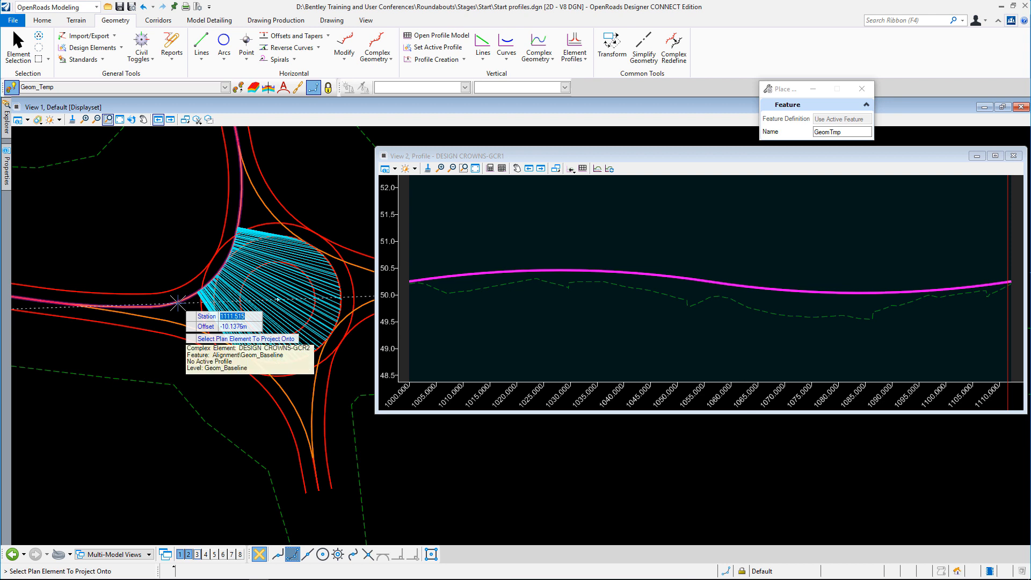
left_click(177, 304)
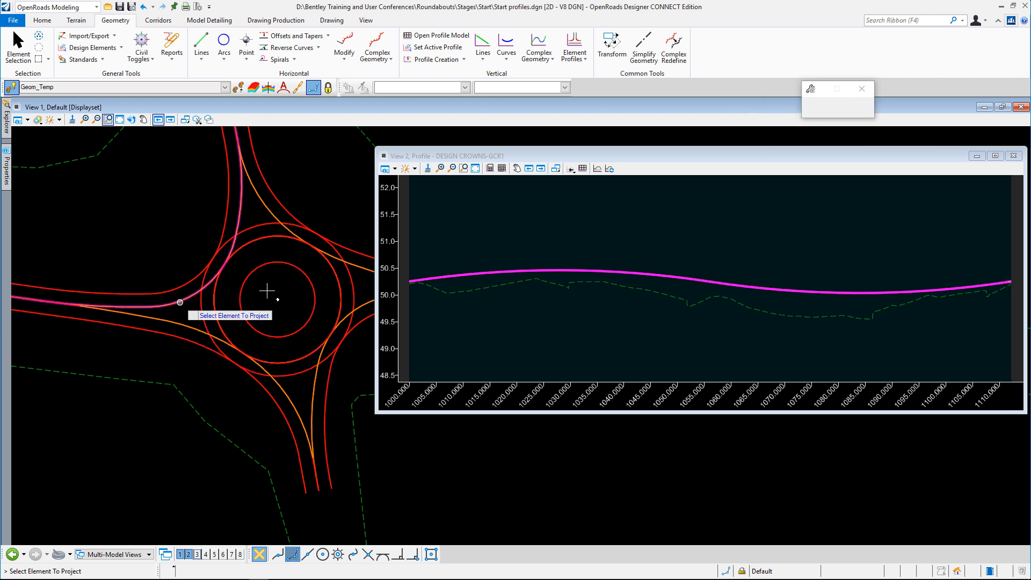
right_click(751, 241)
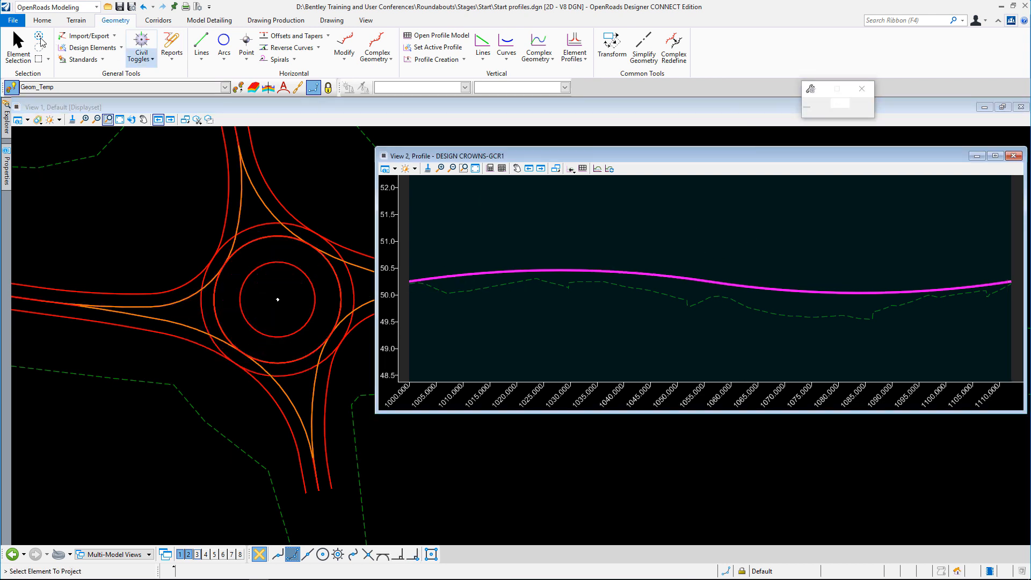
left_click(19, 48)
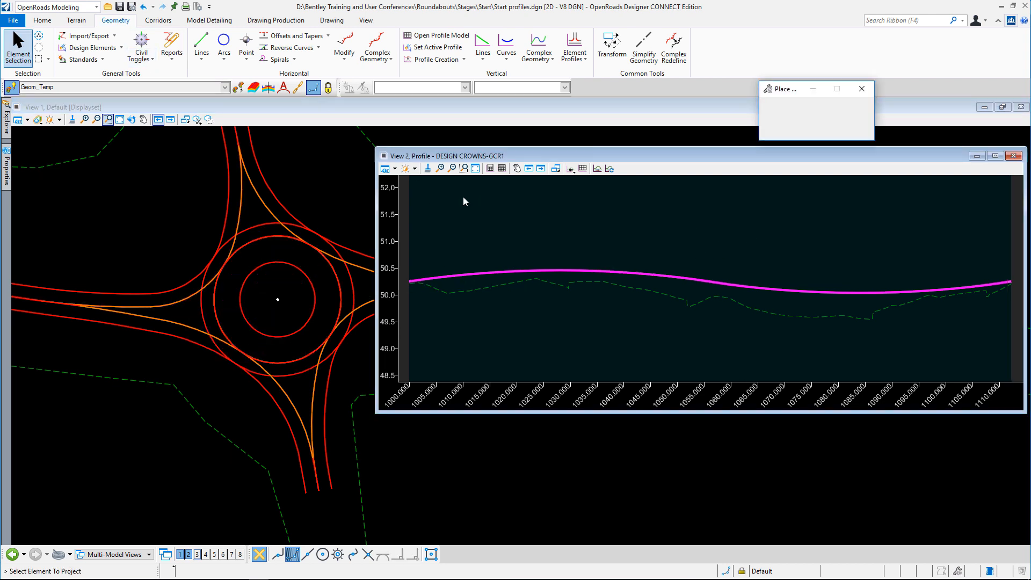
Reopen the profile model of DESIGN CROWNS-GCR2 in View 2 to show the projected circle profile
left_click(193, 304)
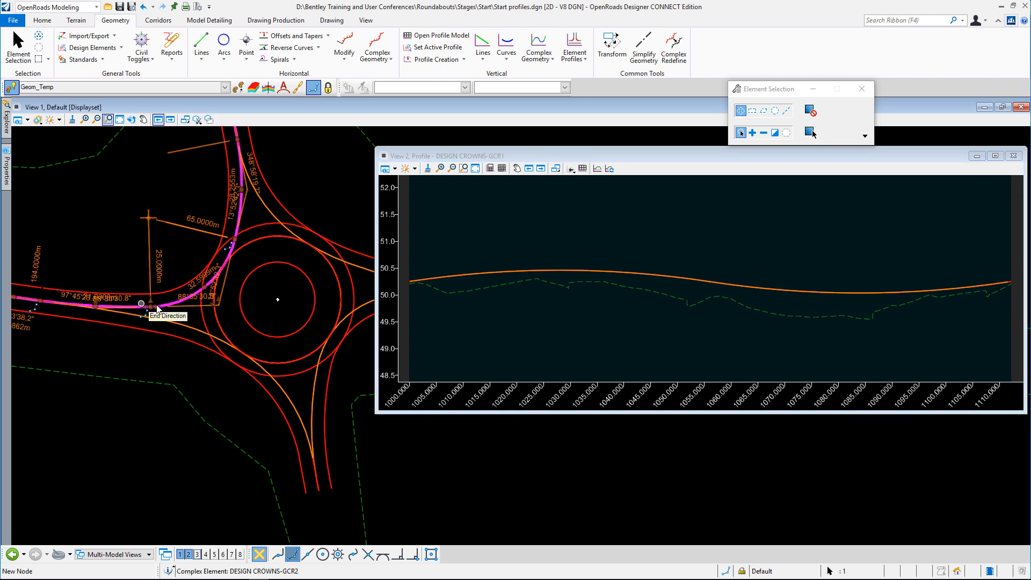
mouse_move(177, 303)
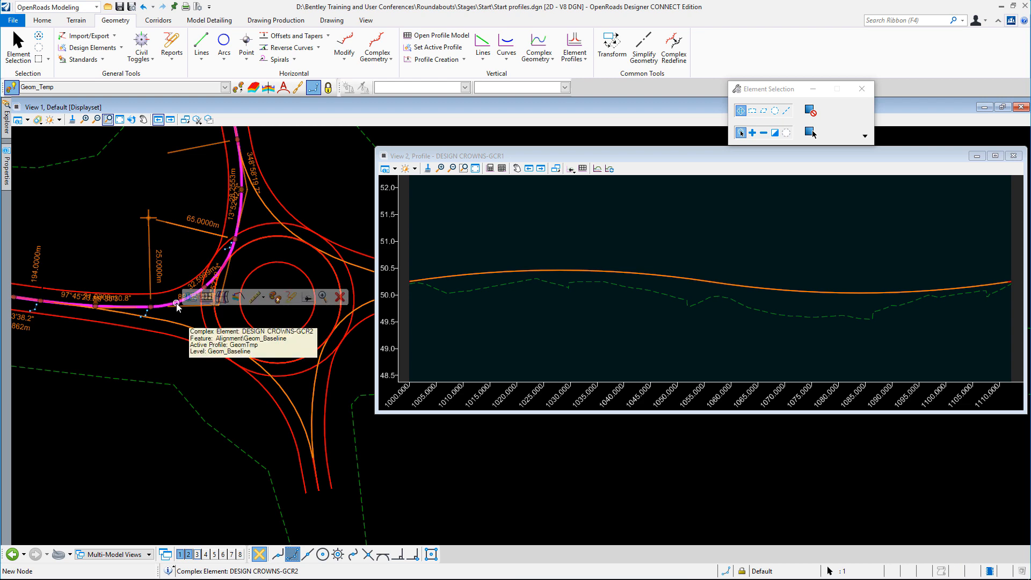
left_click(206, 297)
left_click(646, 245)
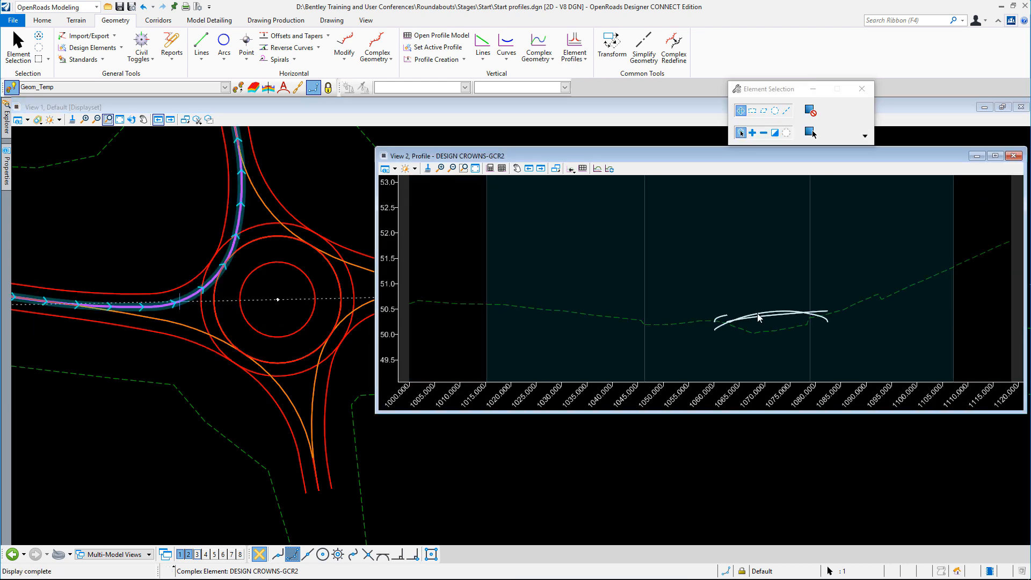
Add a profile intersection point to DESIGN CROWNS-GCR2 where the alignment meets the roundabout circle
scroll(778, 338, "up", 3)
scroll(778, 337, "up", 2)
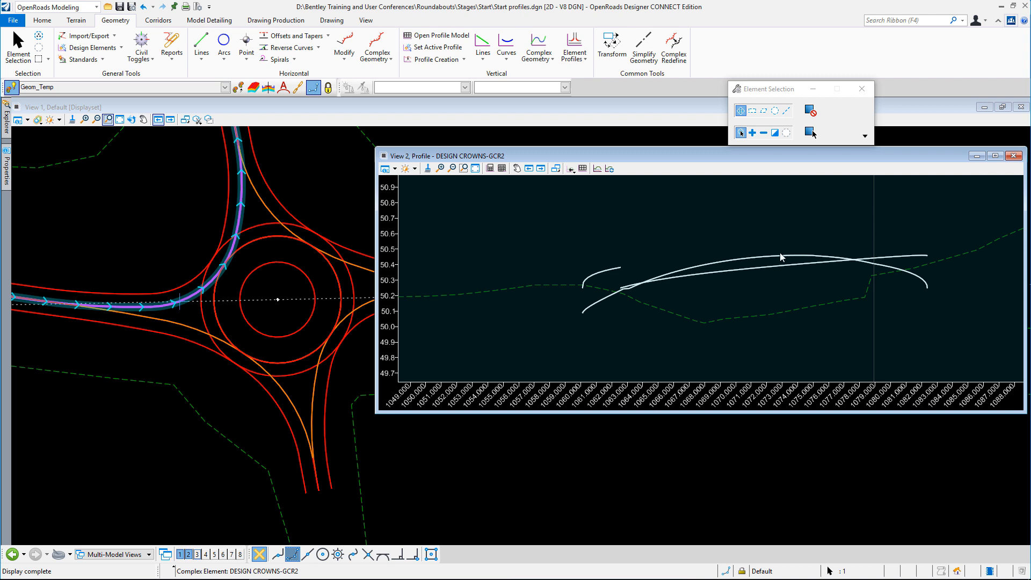
left_click(645, 228)
left_click(463, 59)
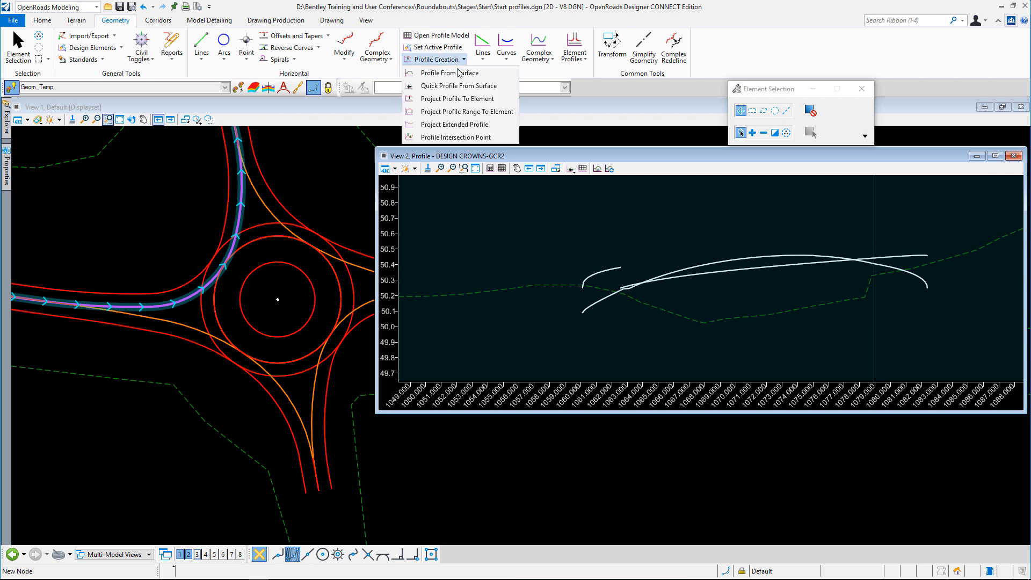
left_click(443, 138)
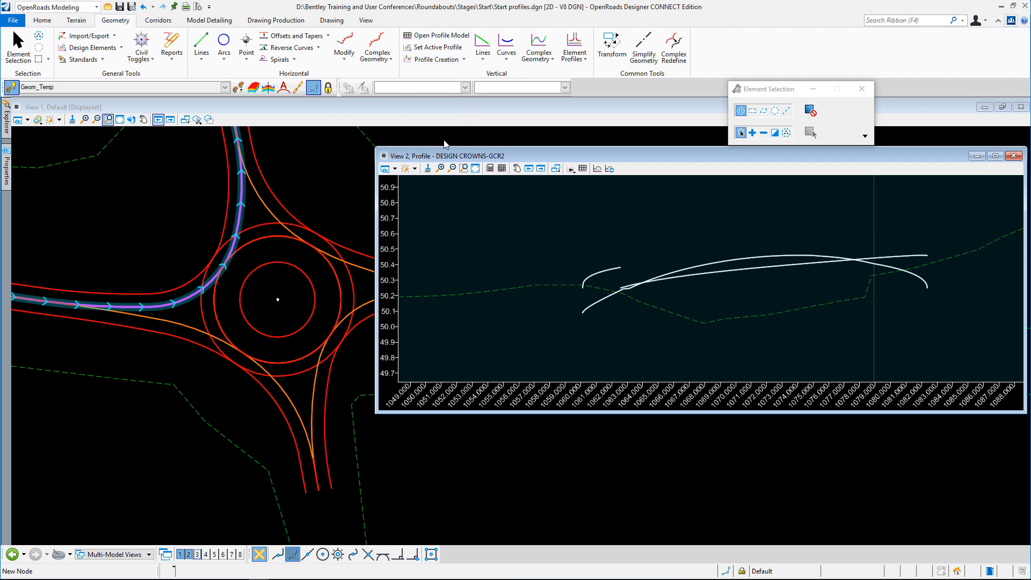
left_click(241, 207)
left_click(240, 232)
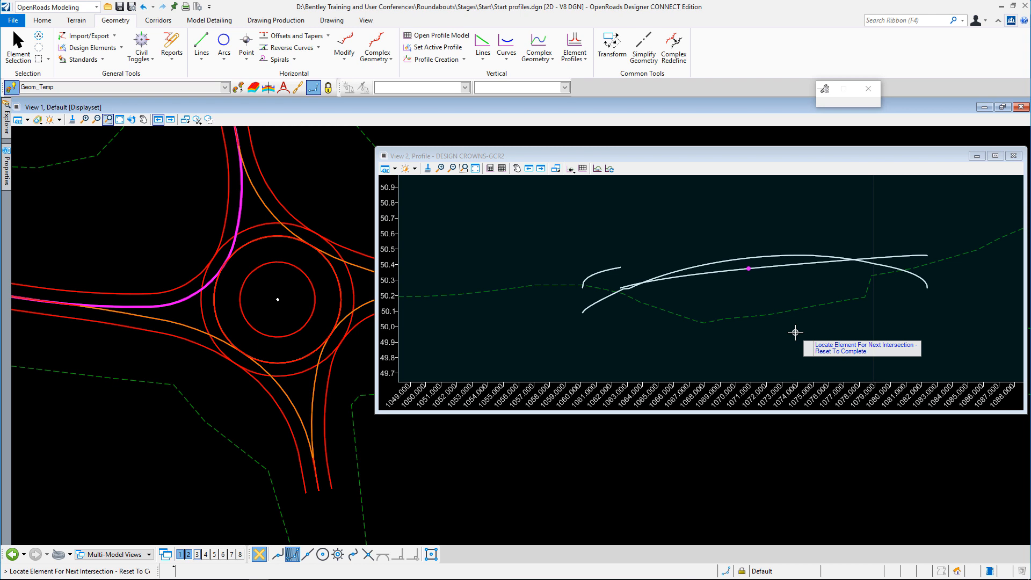
scroll(752, 279, "up", 2)
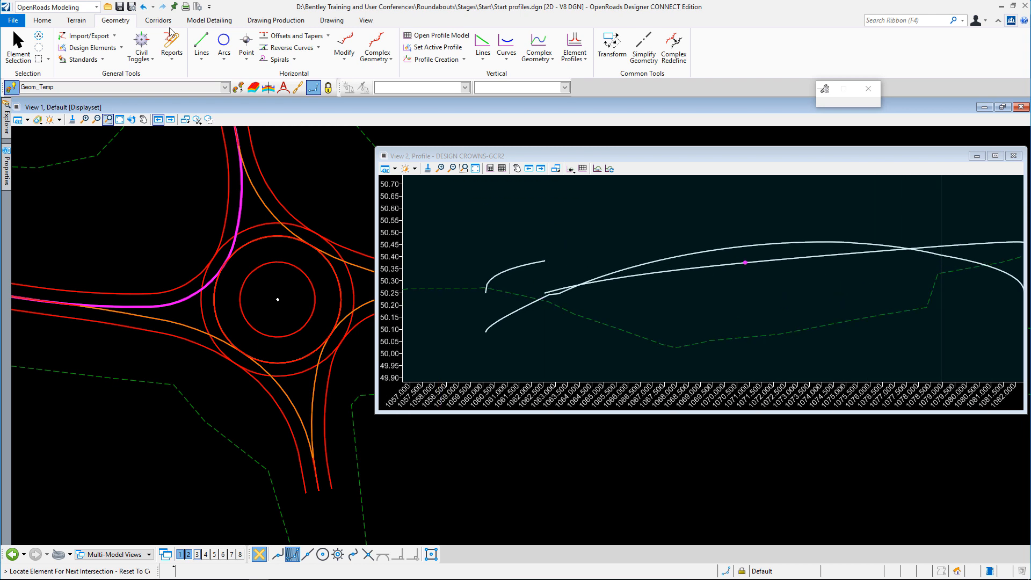
left_click(18, 48)
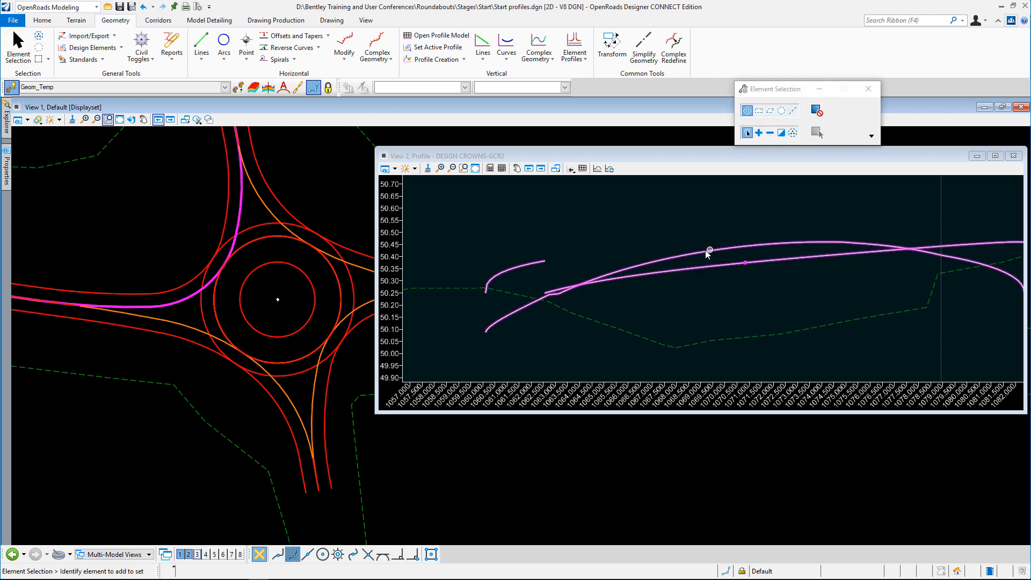
left_click(750, 264)
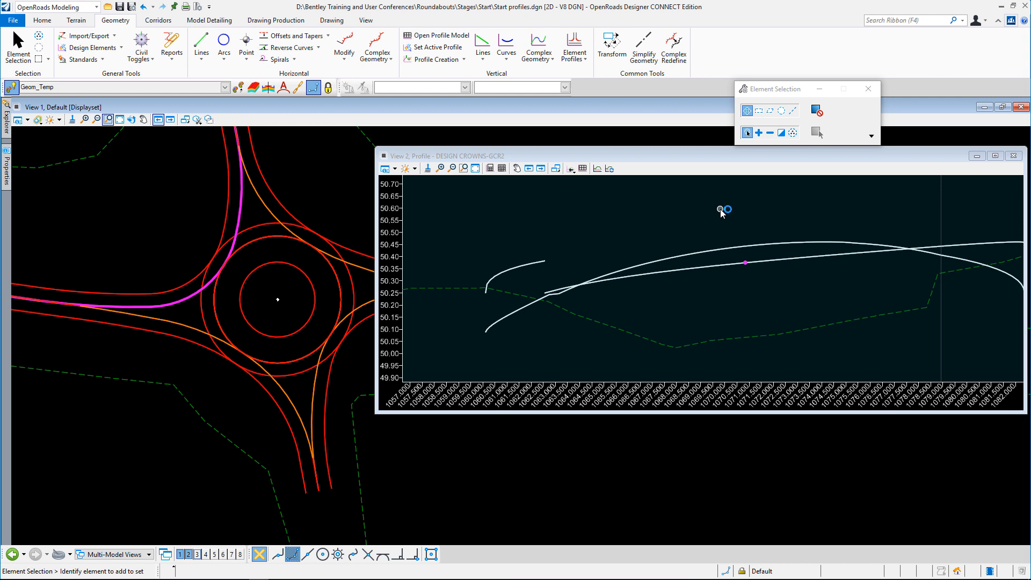
left_click(719, 209)
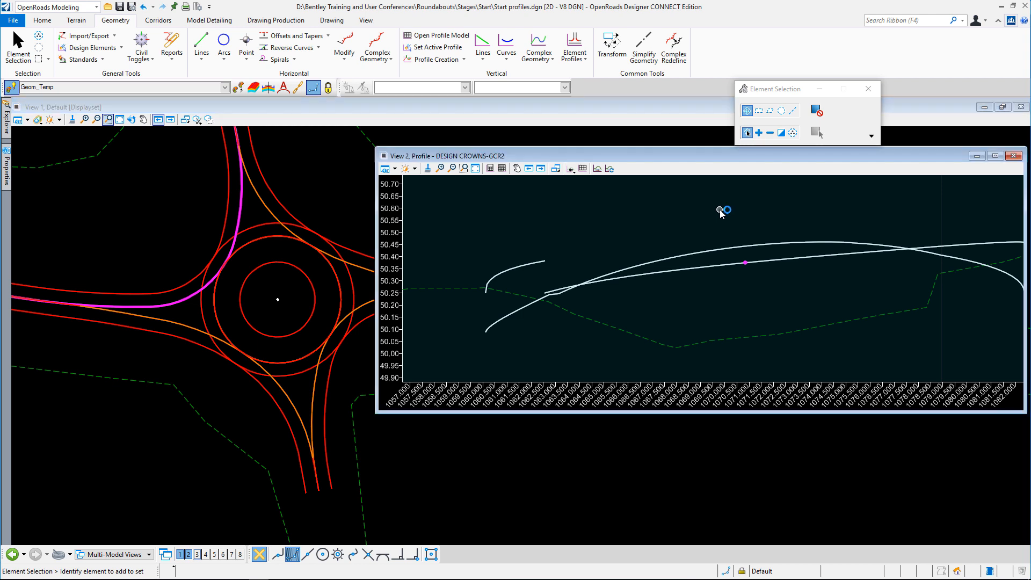
Create a partial offset 0.1 m inside the roundabout crown circle, from about station 1004.0 to 1015.9, where crown alignment DESIGN CROWNS-GCR2 meets it
scroll(239, 274, "up", 4)
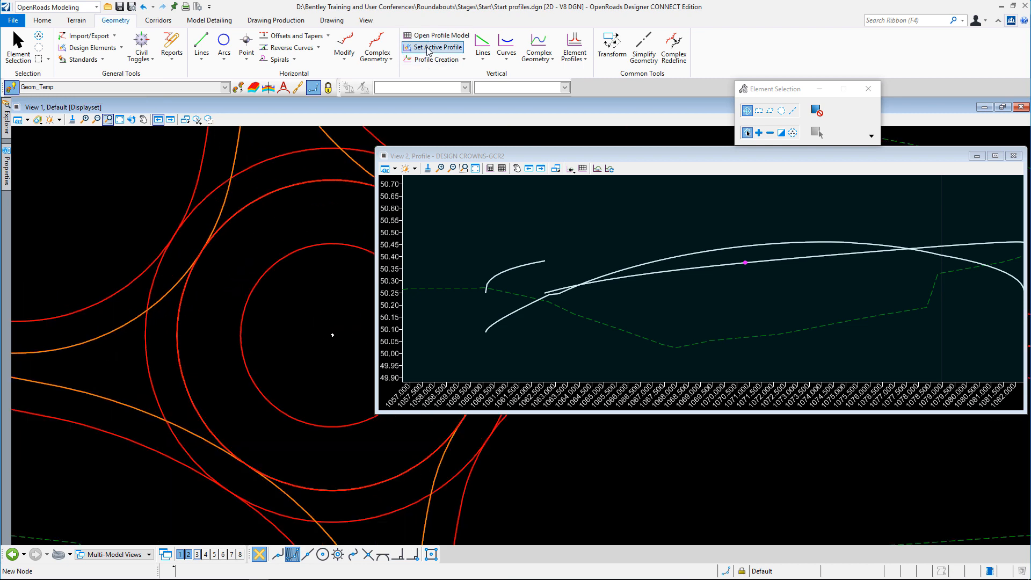
left_click(328, 36)
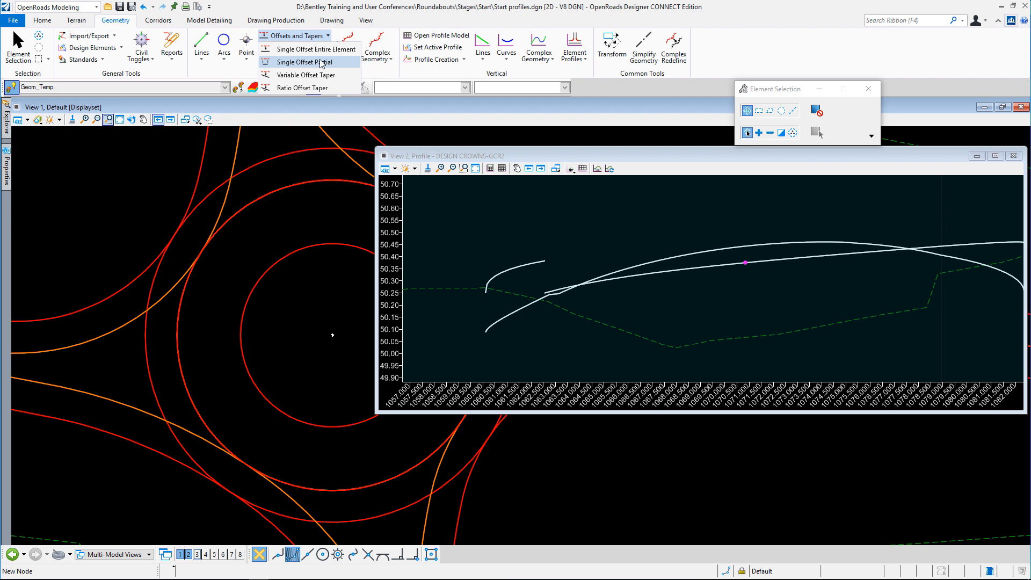
left_click(321, 63)
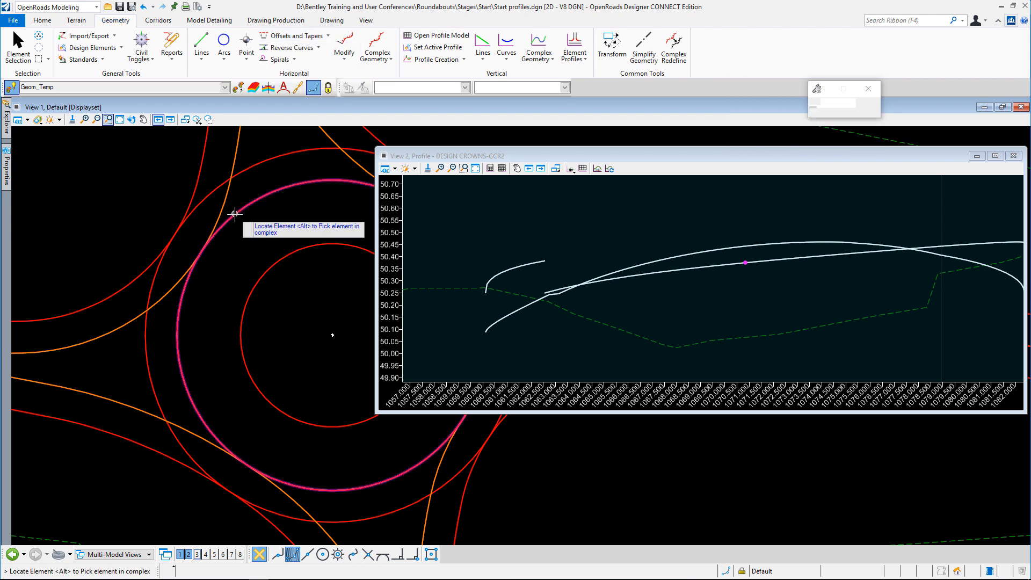
left_click(197, 304)
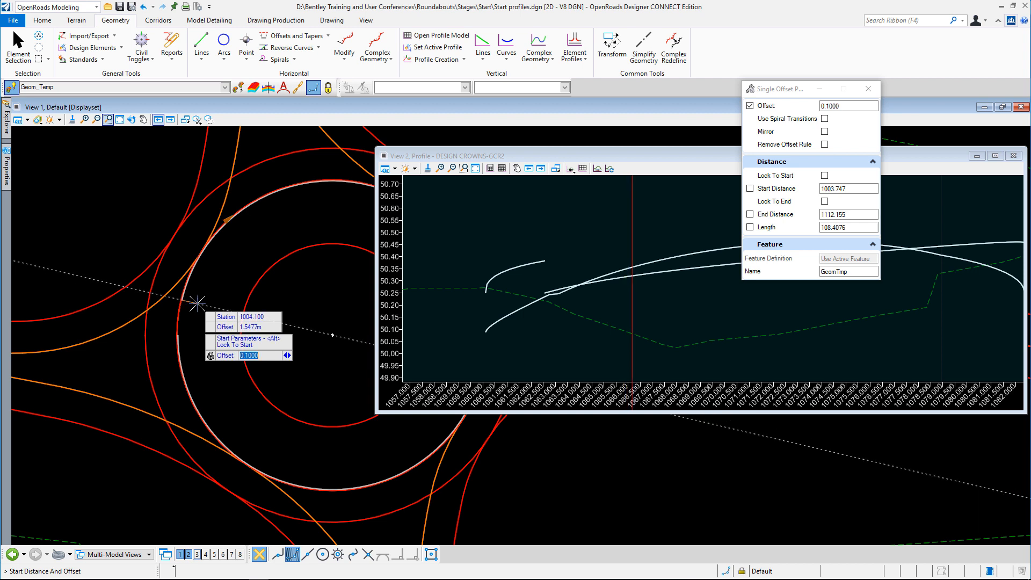
left_click(236, 252)
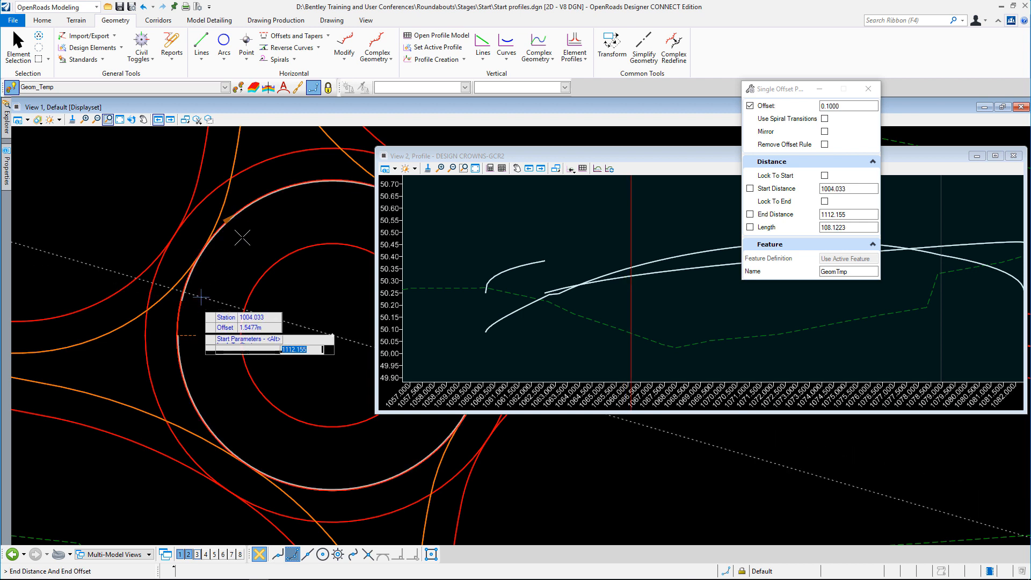
left_click(246, 229)
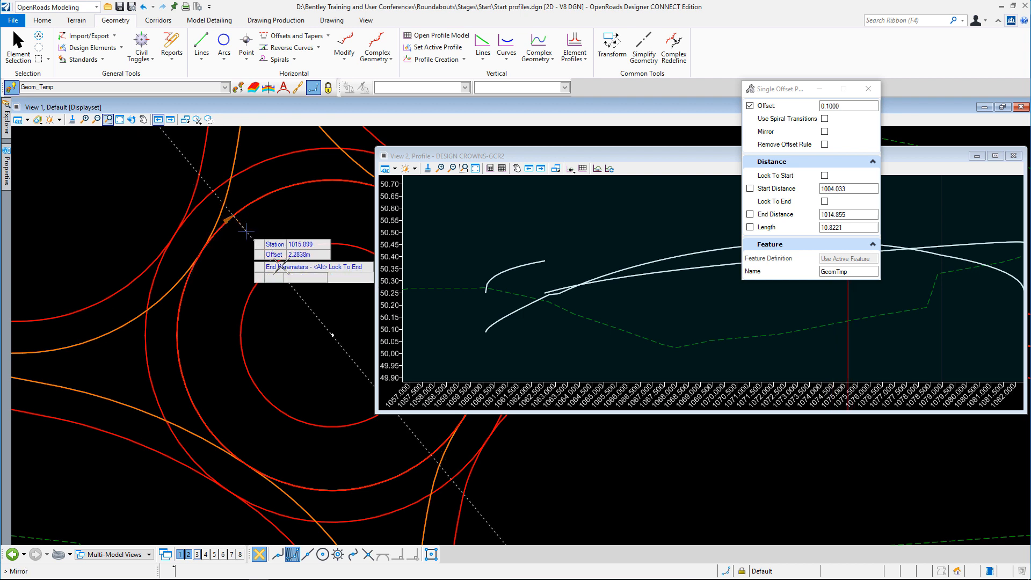
left_click(18, 45)
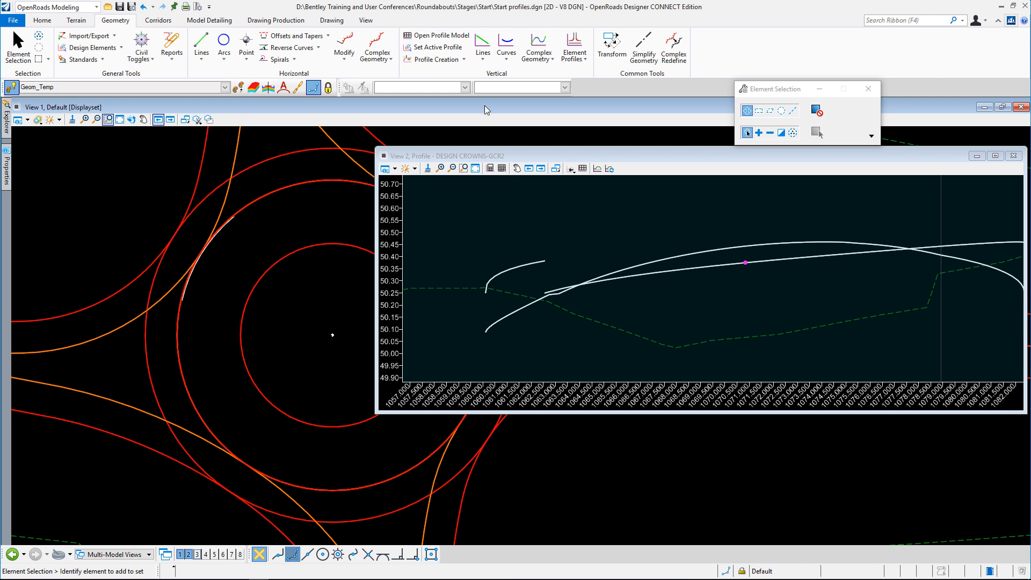
Give the short offset arc a profile by slope from the roundabout circle, with 0.00% slope, zero vertical offset and all points selected
left_click(584, 60)
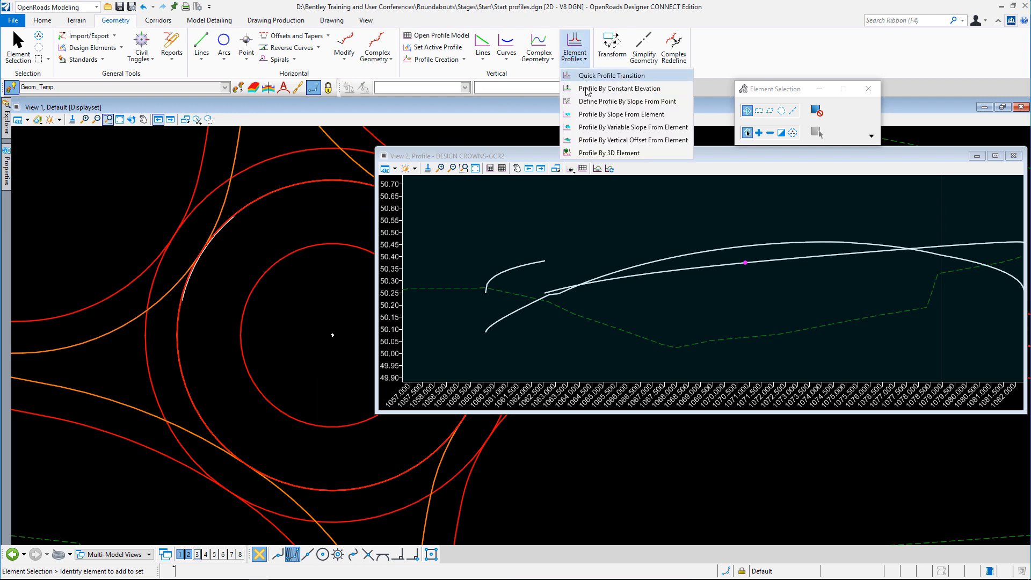
left_click(617, 114)
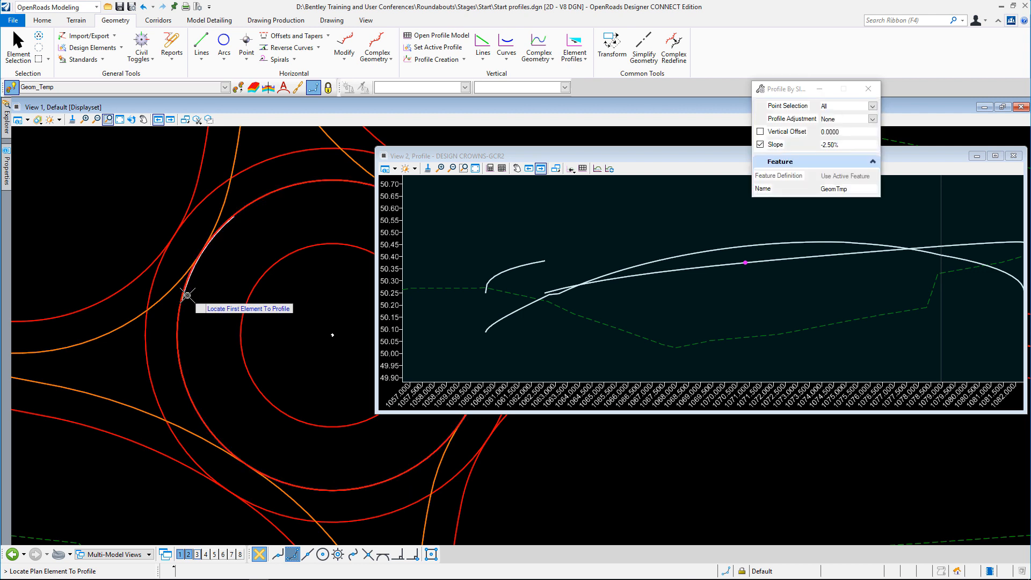
scroll(188, 295, "up", 3)
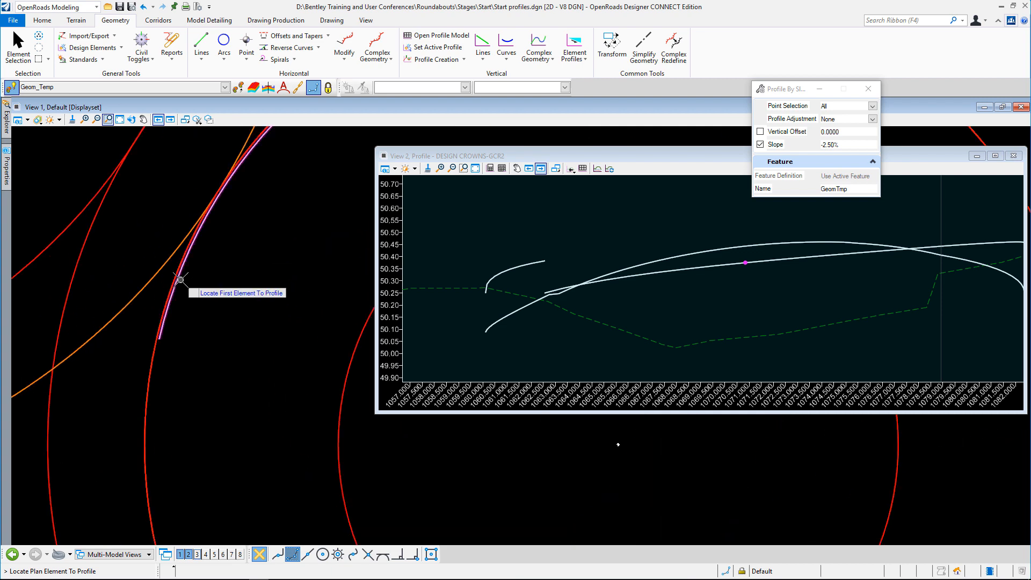
left_click(182, 286)
right_click(165, 362)
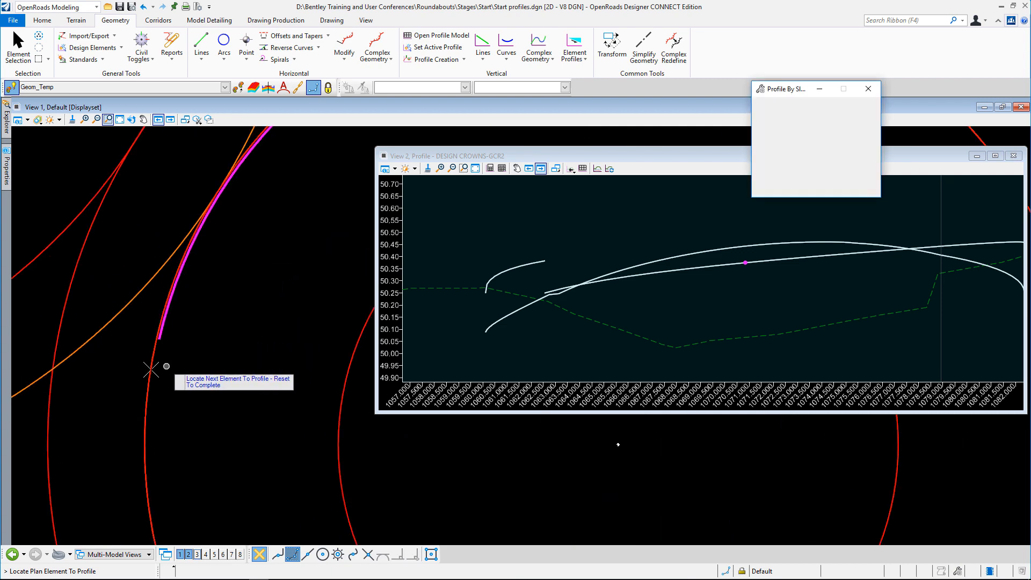
left_click(156, 366)
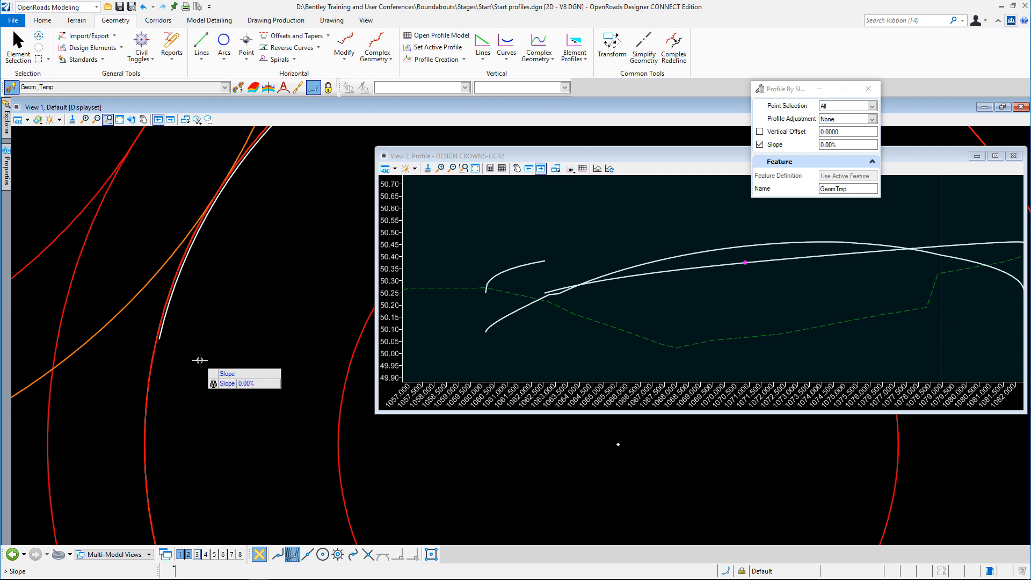
left_click(199, 360)
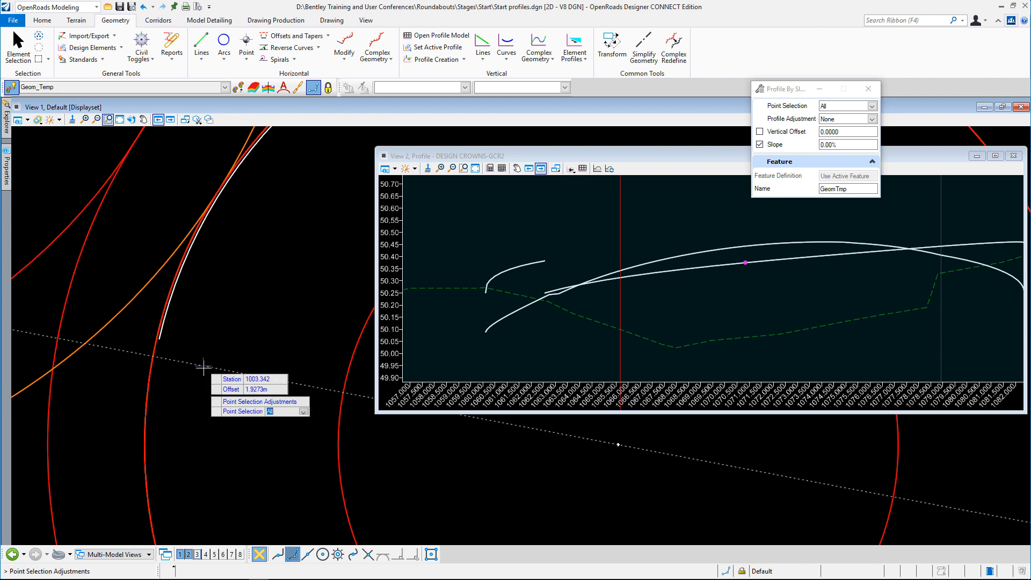
left_click(205, 367)
left_click(205, 367)
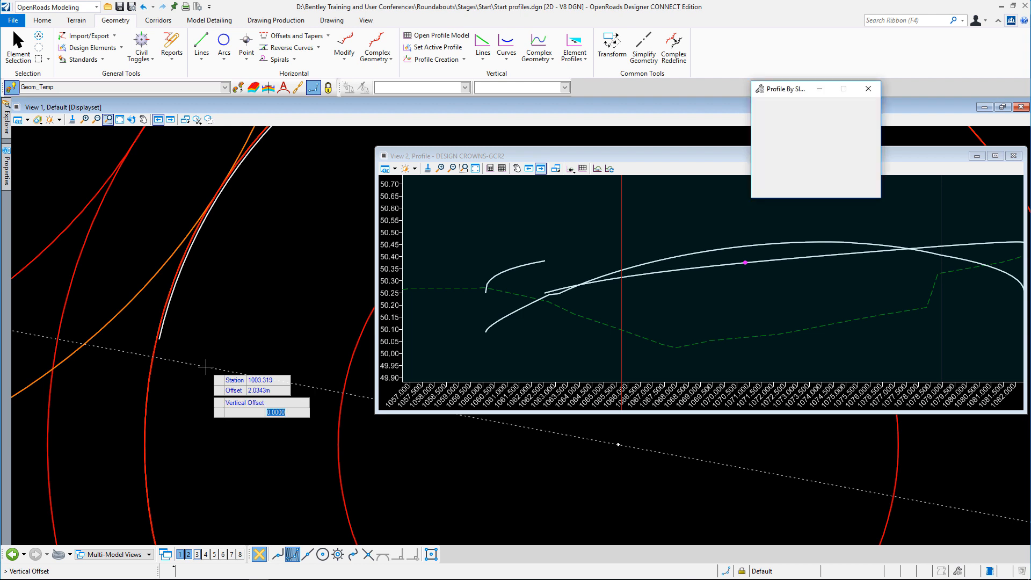
left_click(206, 366)
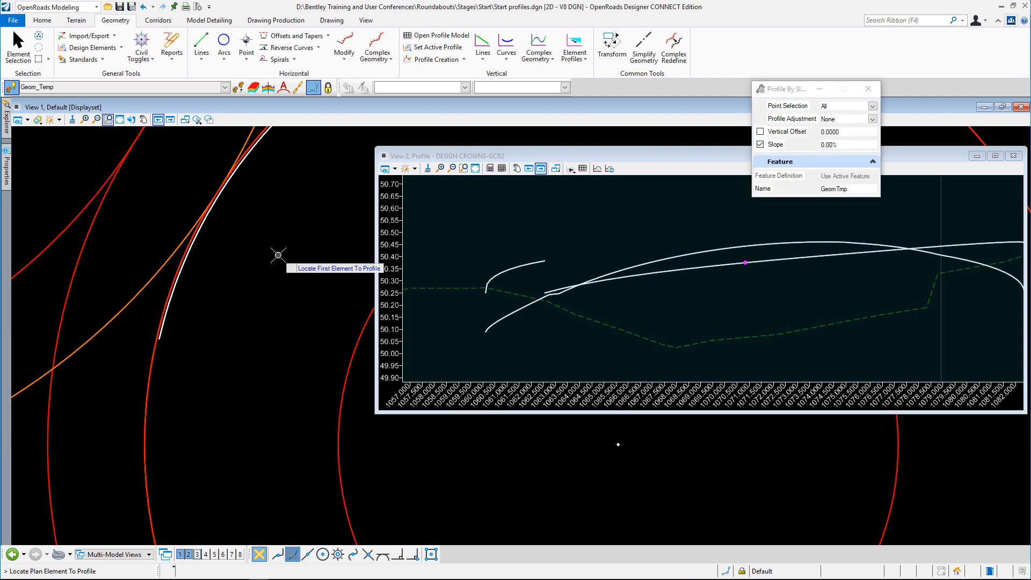
right_click(278, 255)
left_click(21, 45)
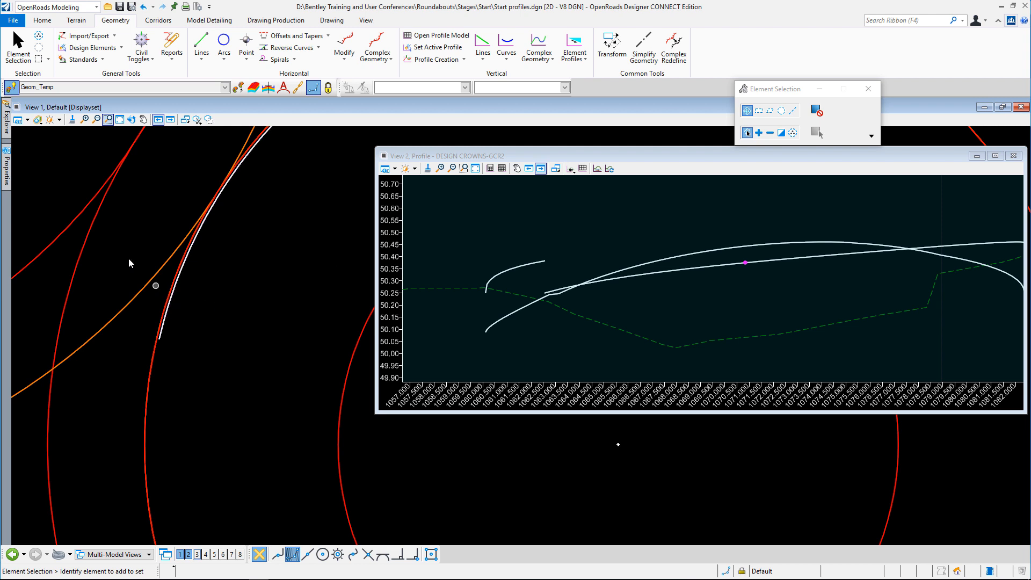
scroll(143, 269, "down", 2)
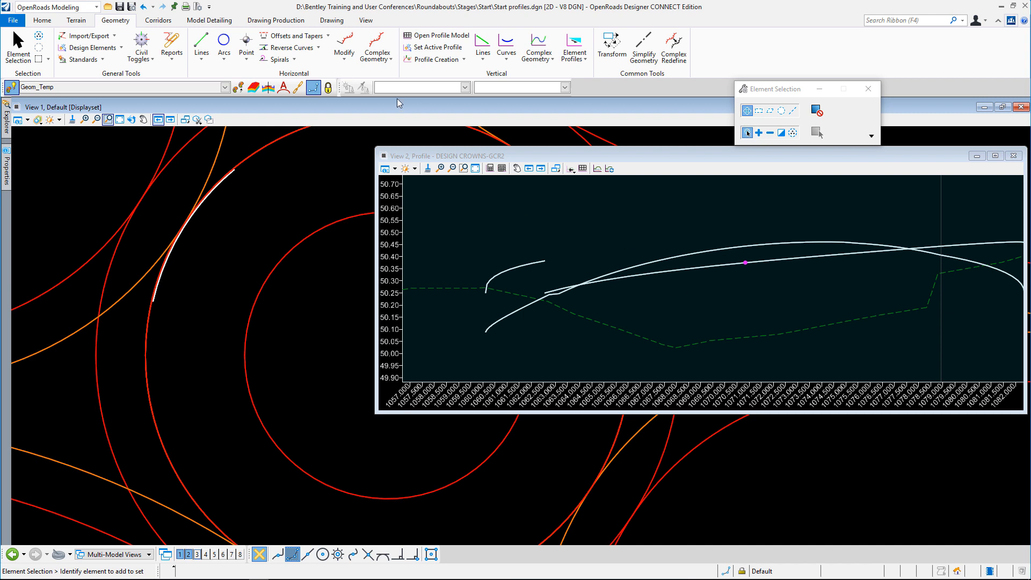
left_click(434, 61)
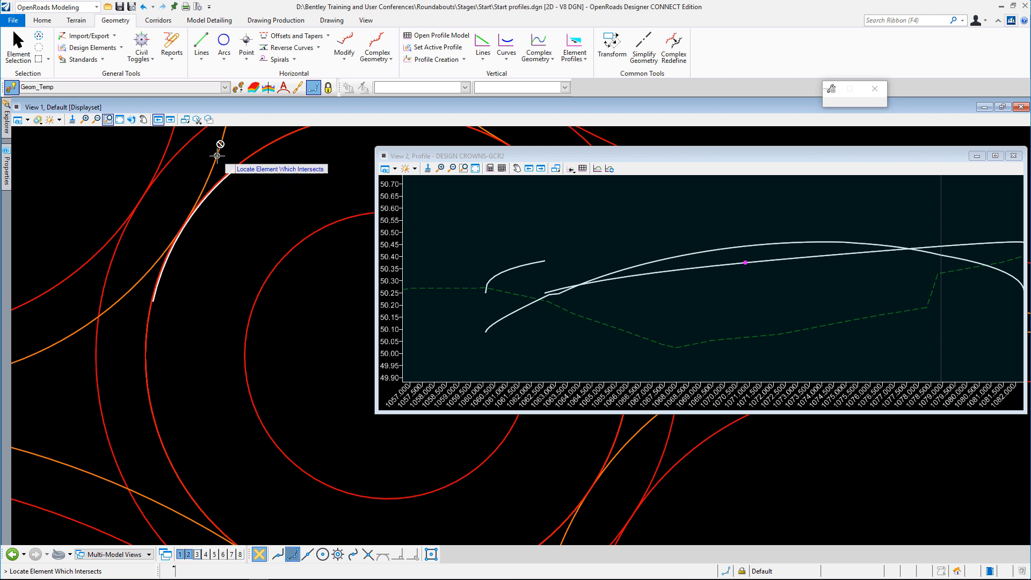
right_click(247, 189)
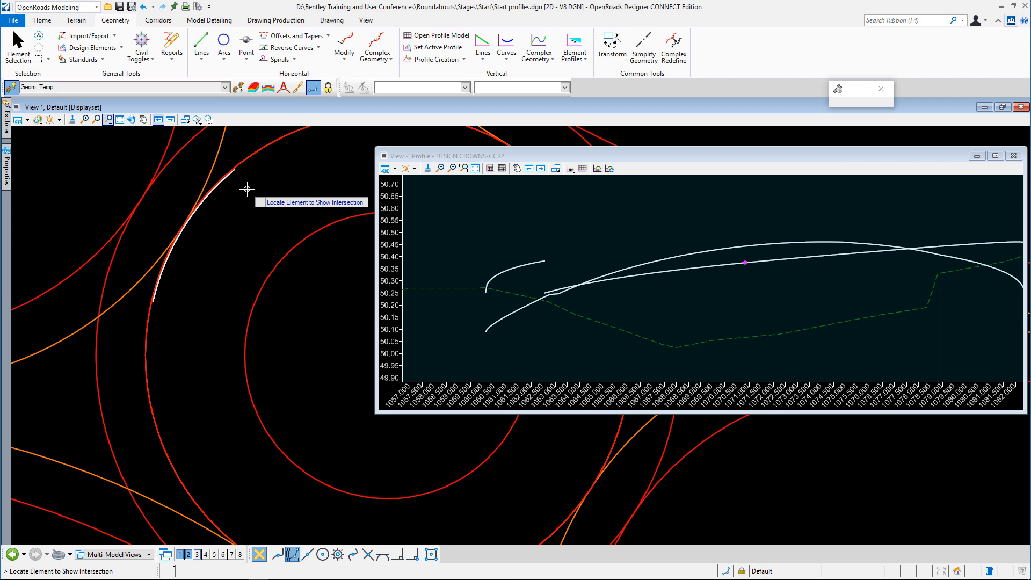
left_click(24, 40)
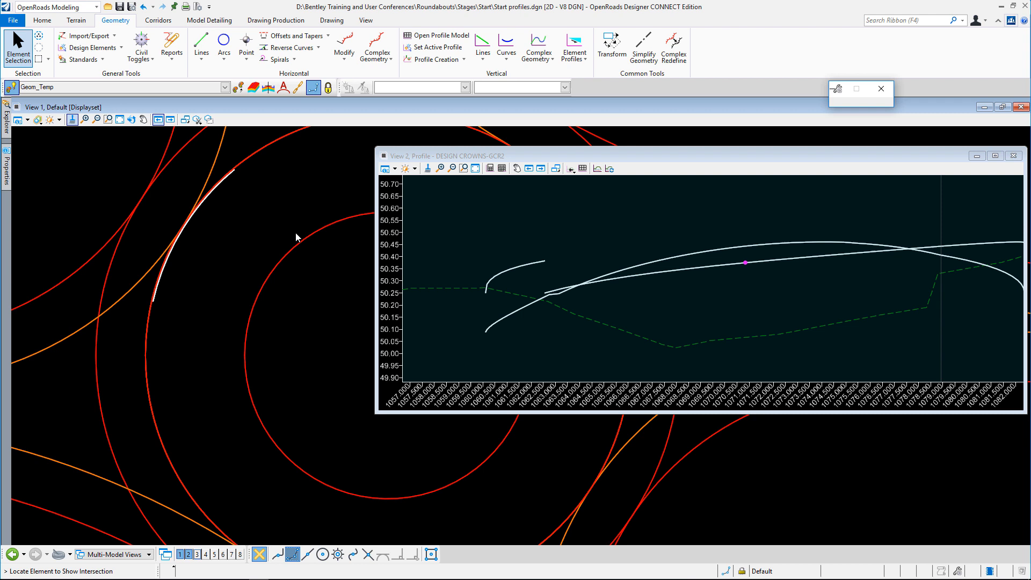
Check the active profile and feature information of the short offset arc
left_click(224, 183)
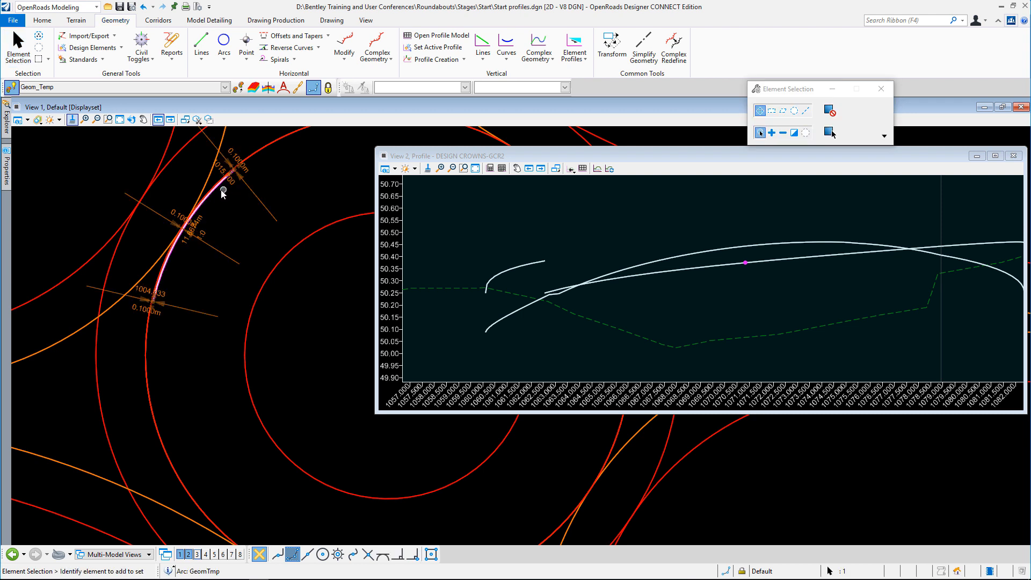
mouse_move(213, 196)
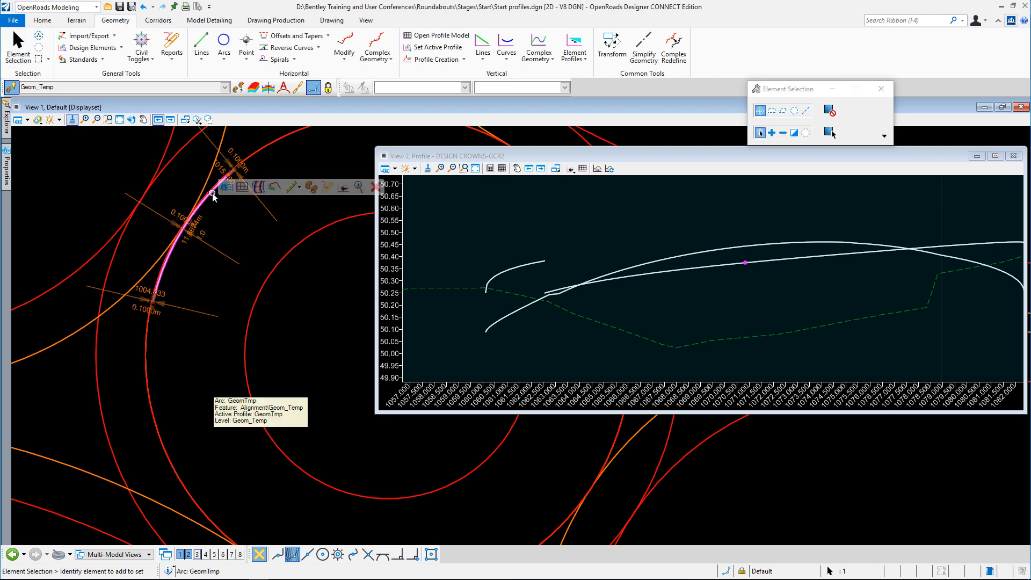
left_click(223, 226)
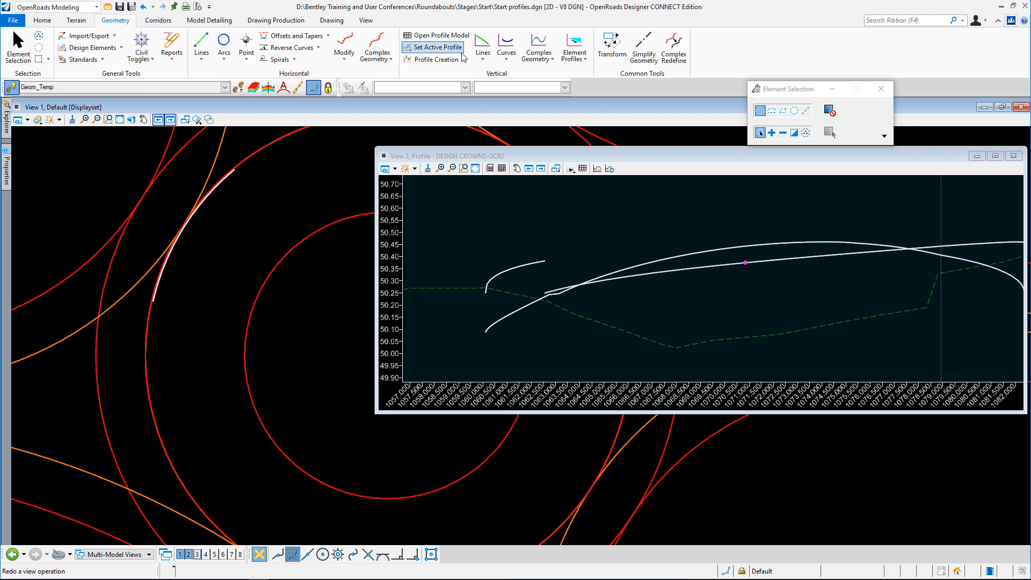
Project the profile range of the short offset arc onto the crown alignment DESIGN CROWNS-GCR2
left_click(432, 59)
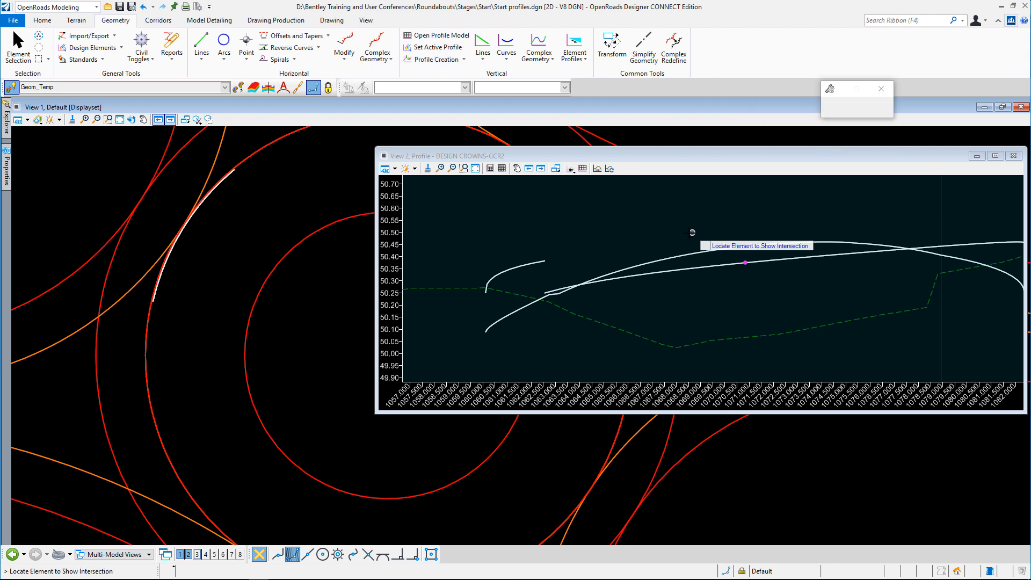
left_click(164, 276)
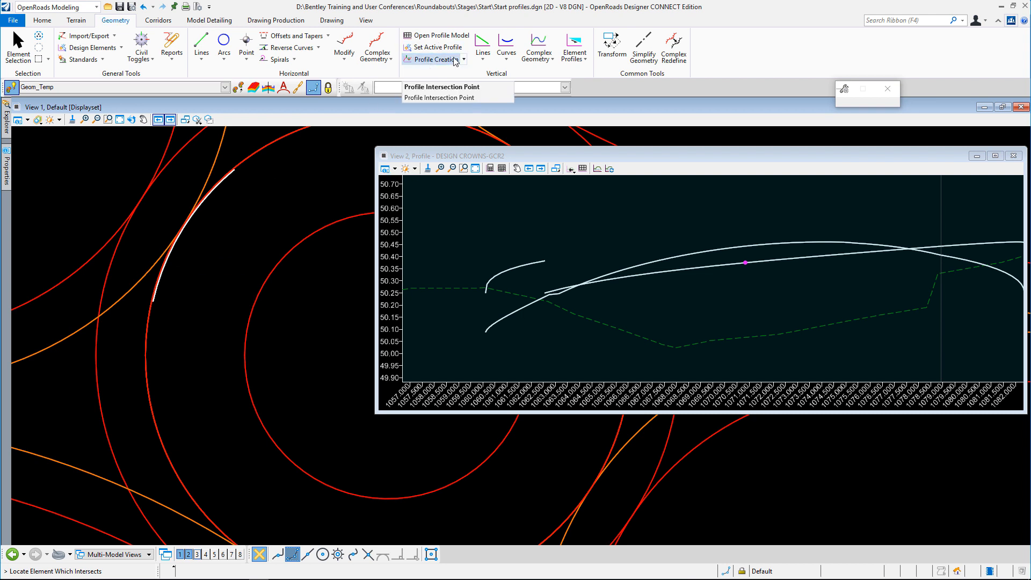
left_click(464, 60)
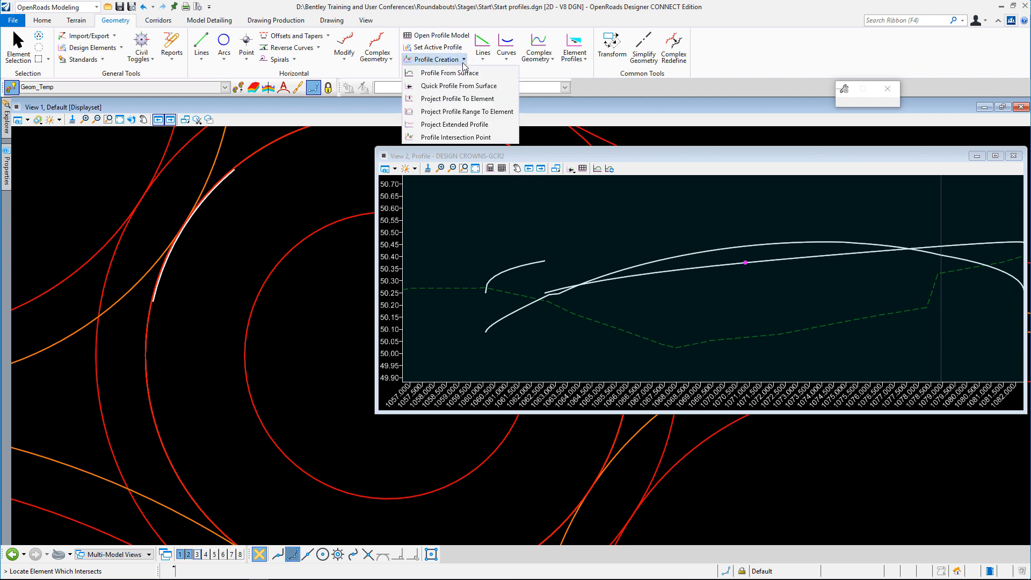
left_click(450, 111)
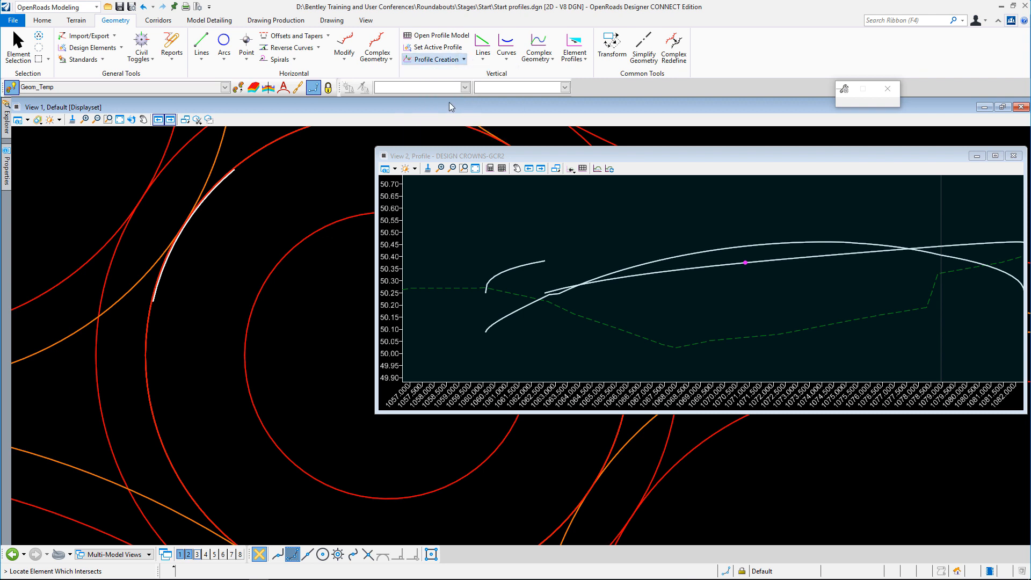
left_click(164, 272)
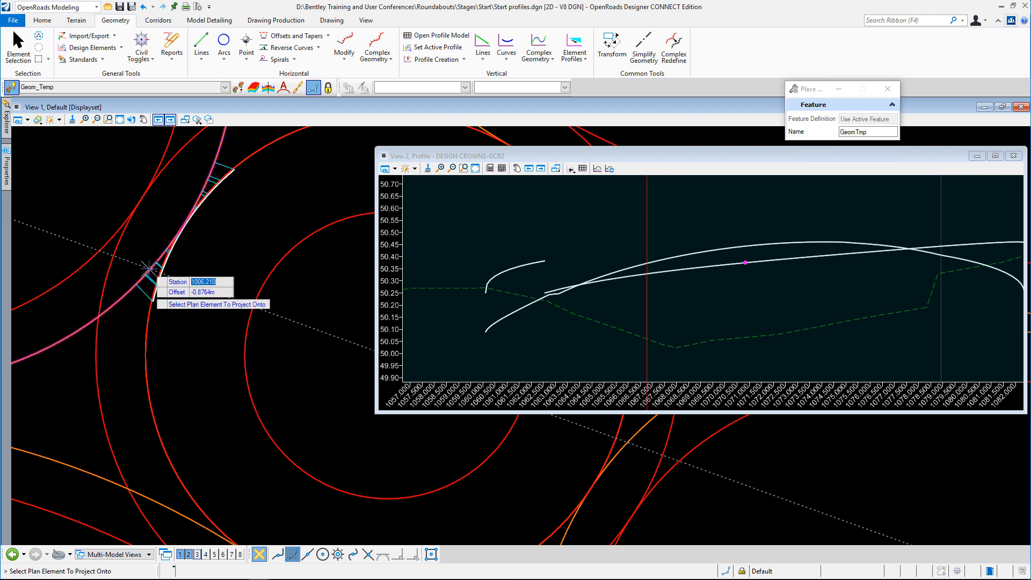
left_click(150, 268)
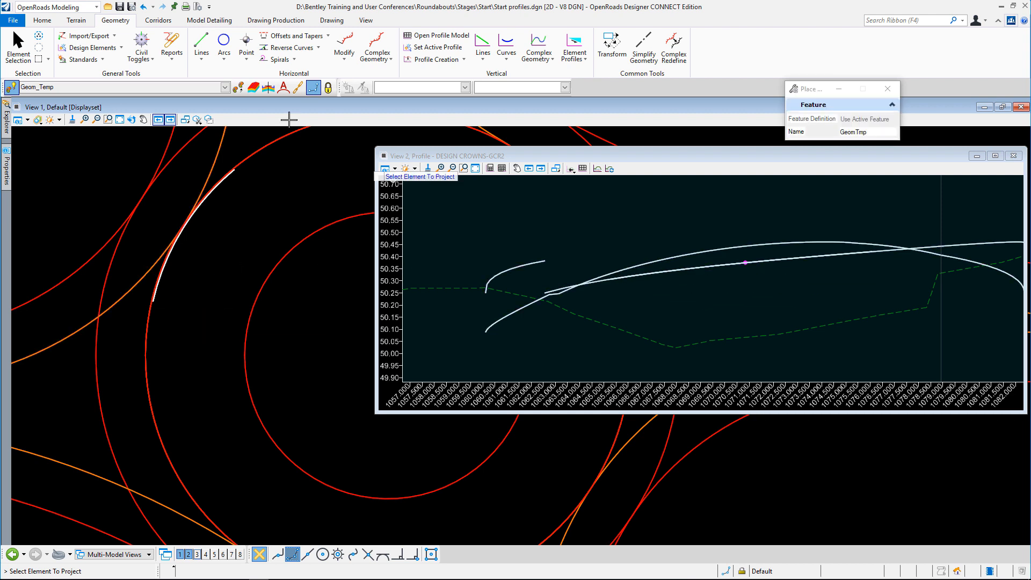
Delete the earlier full projected profiles from the DESIGN CROWNS-GCR2 profile view, keeping only the short offset arc's projection and the intersection point
left_click(21, 49)
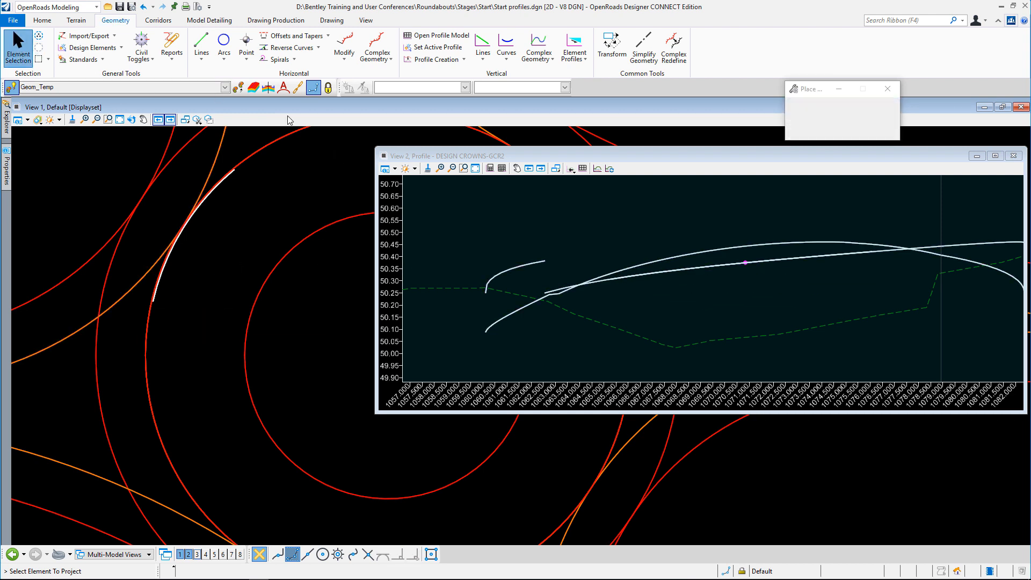
left_click(527, 266)
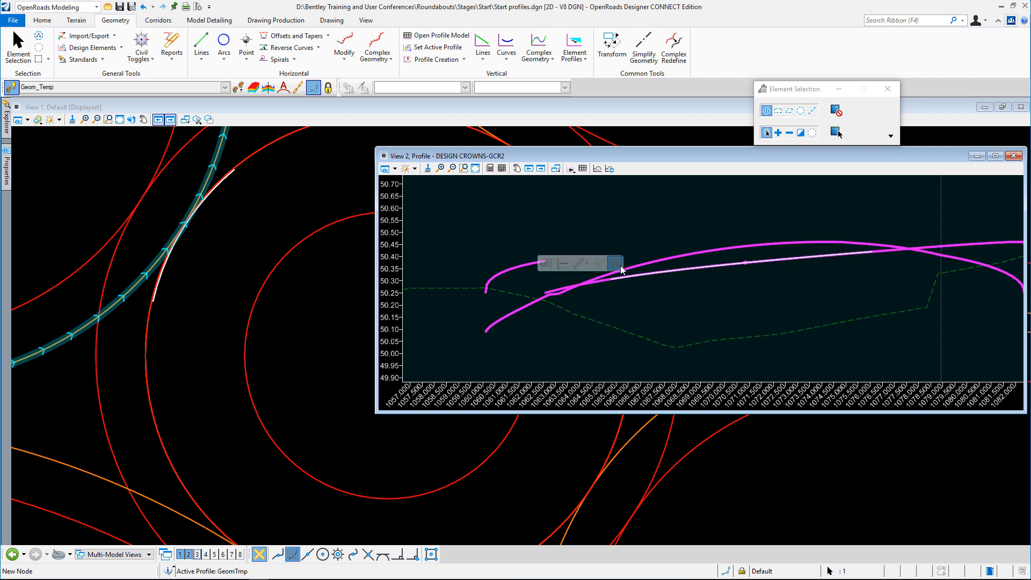
left_click(681, 315)
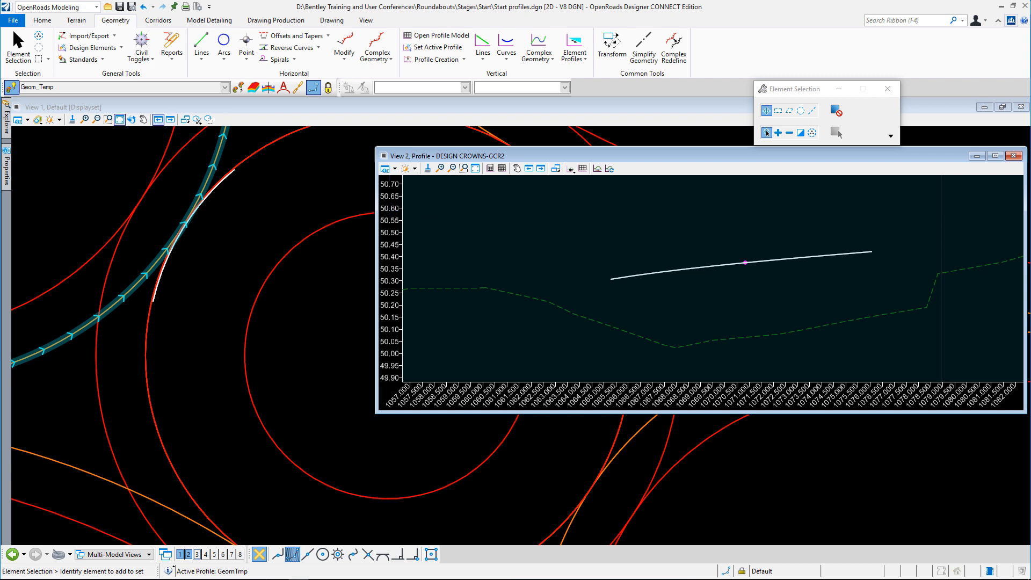
Set the active feature definition to Geom_Baseline by matching an existing red alignment in the plan view
scroll(765, 245, "down", 4)
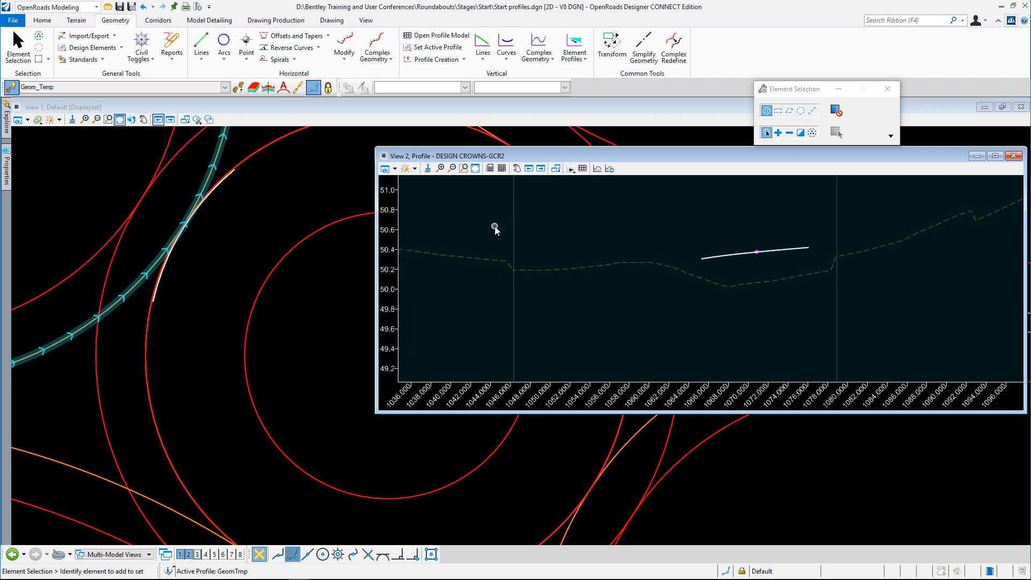
scroll(497, 228, "down", 5)
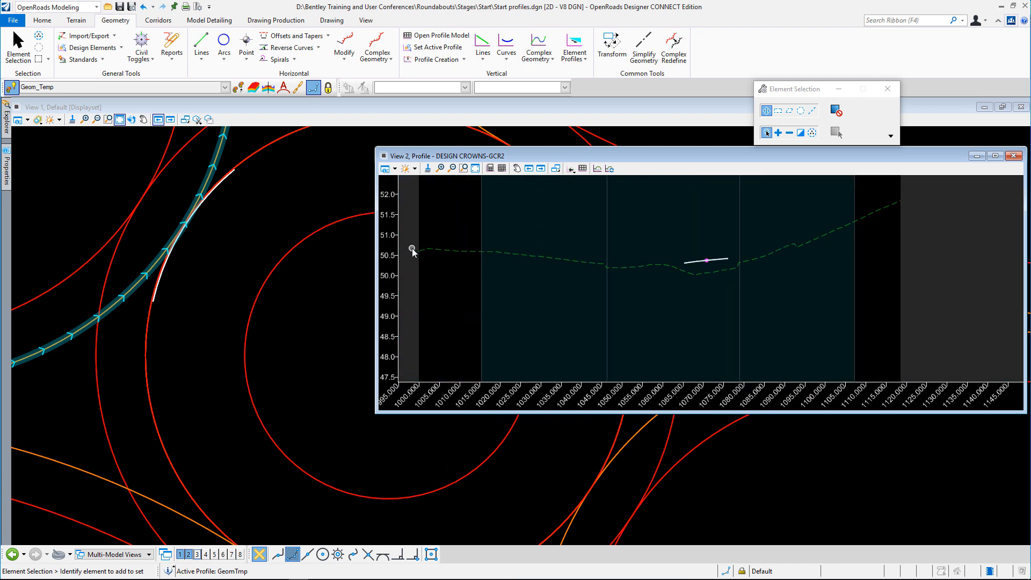
scroll(411, 248, "up", 4)
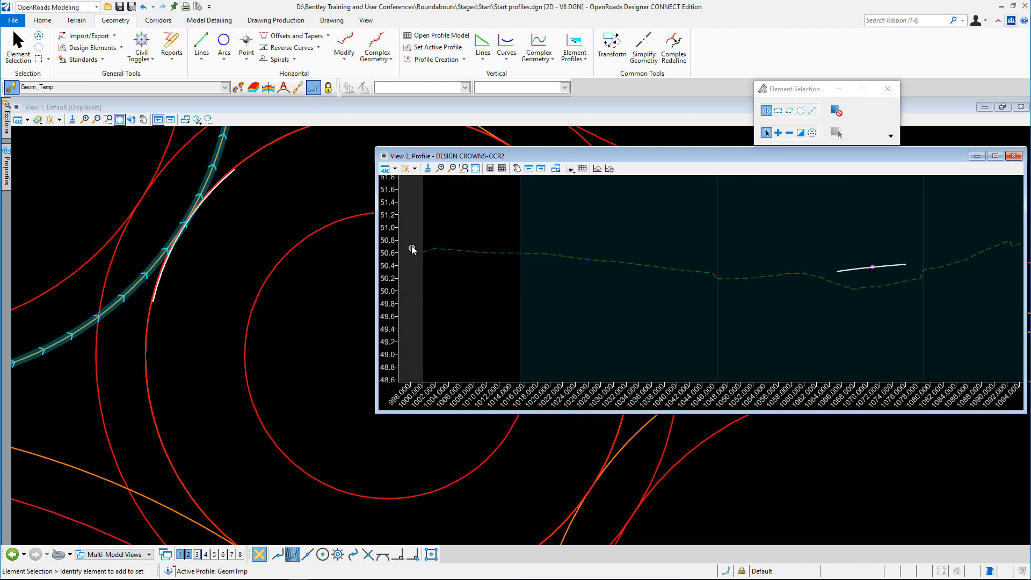
left_click(258, 167)
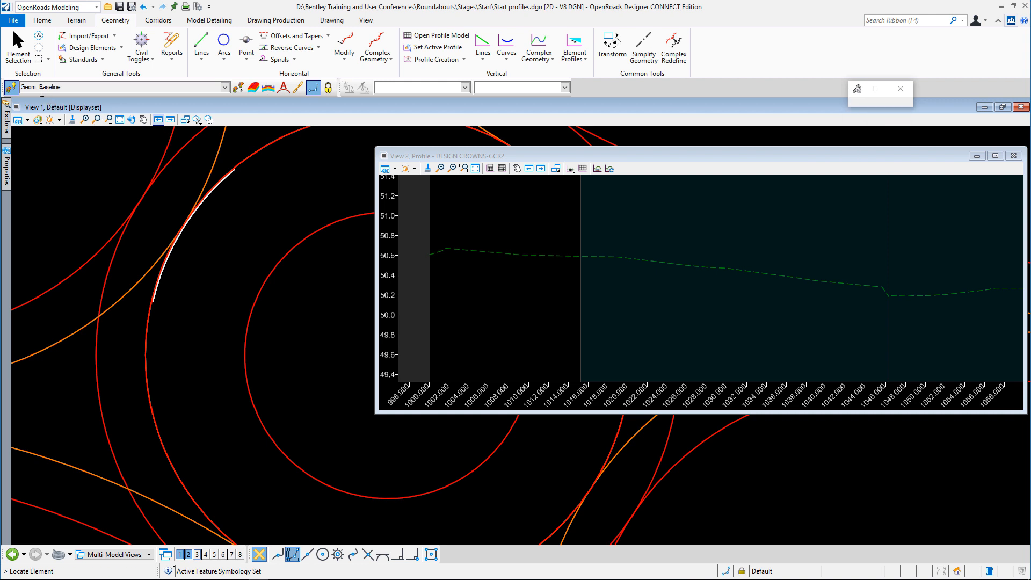
Show the Civil AccuDraw tools beside the profile view and make the DESIGN CROWNS-GCR2 profile view active for drawing
left_click(478, 49)
right_click(559, 236)
right_click(559, 248)
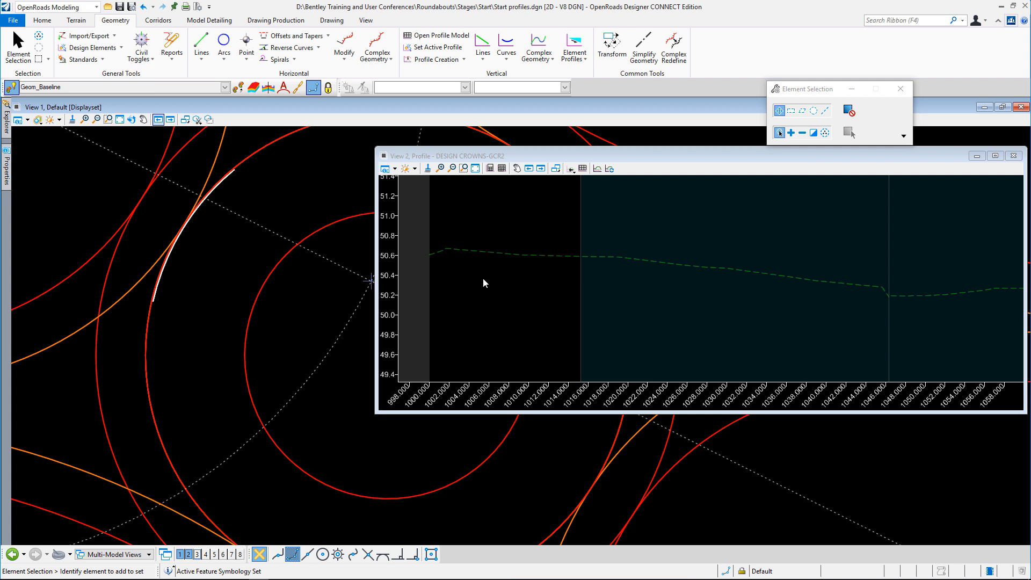
left_click(141, 42)
left_click_drag(322, 171, 283, 166)
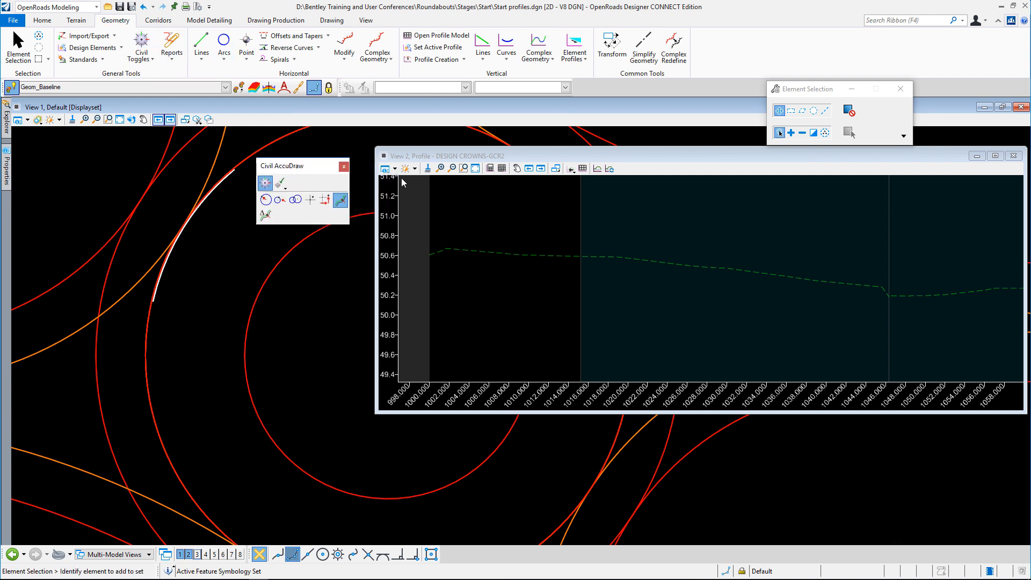
left_click(456, 157)
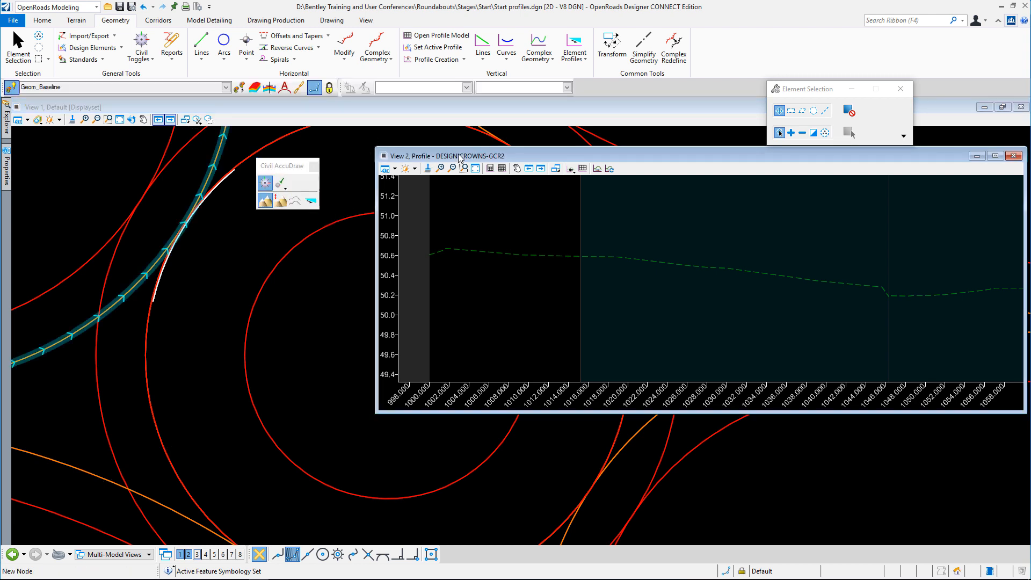
Start a profile line at the beginning of DESIGN CROWNS-GCR2, at station 1000.000 and elevation 50.784
left_click(483, 43)
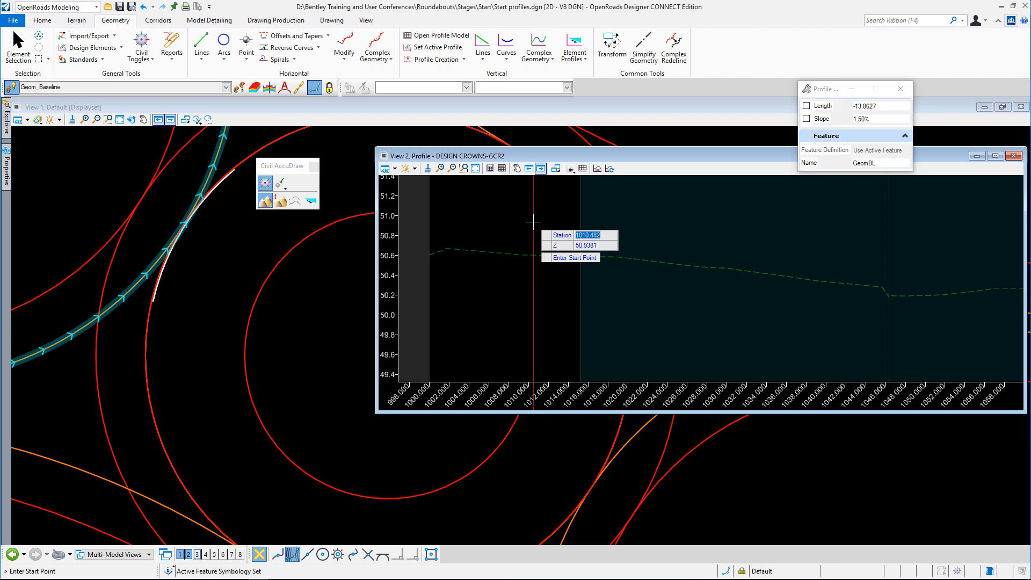
type("1000")
key("Tab")
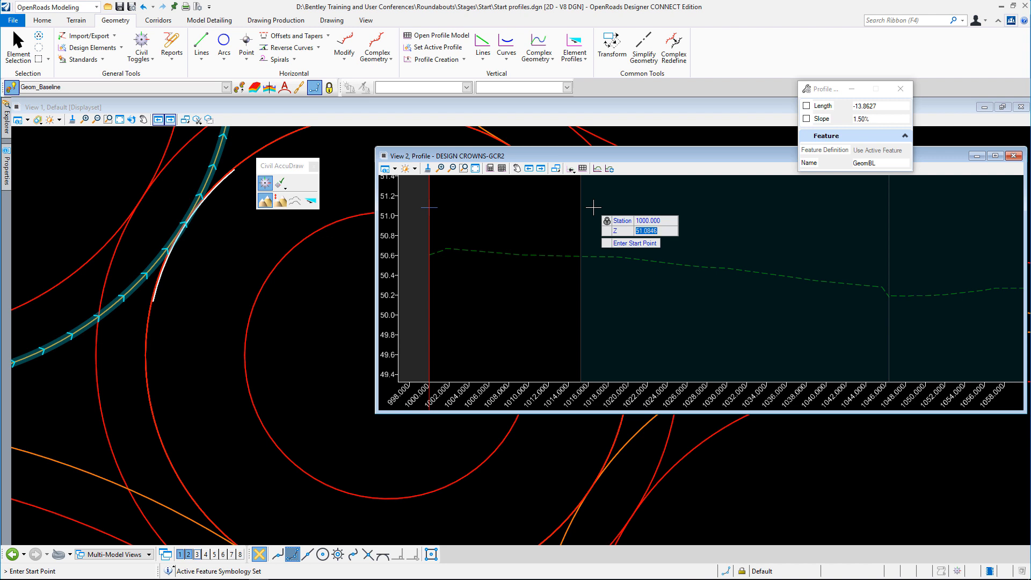
type("50")
type(".784")
key("Tab")
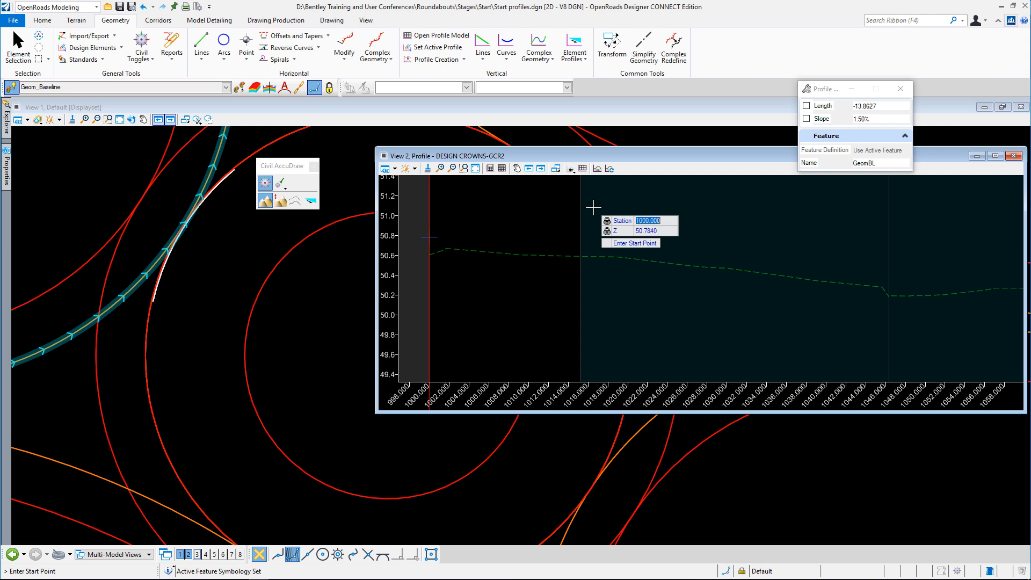
left_click(468, 237)
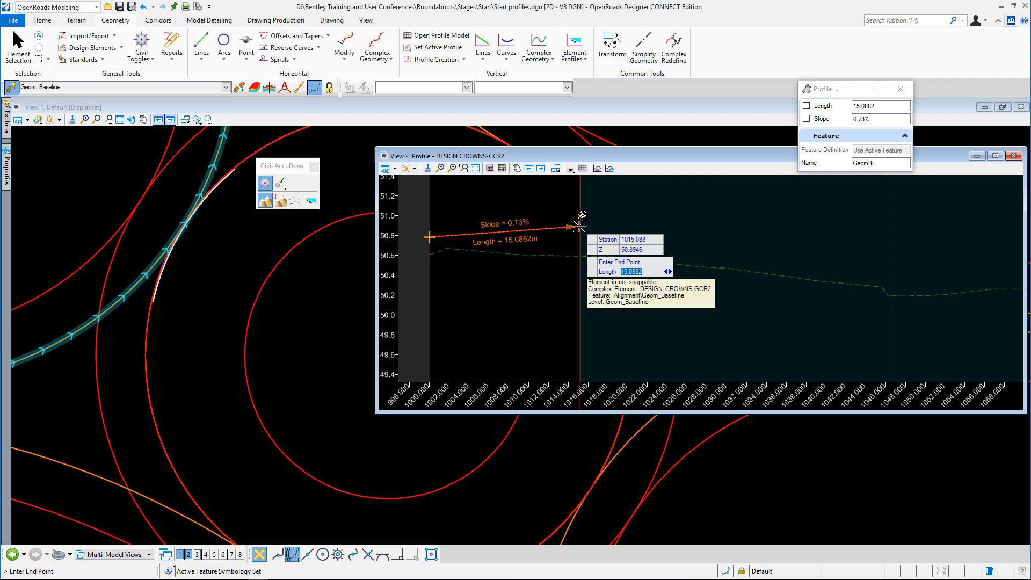
Finish the first profile line with a slope of -0.70% and a length of about 49.4 m
key("Right")
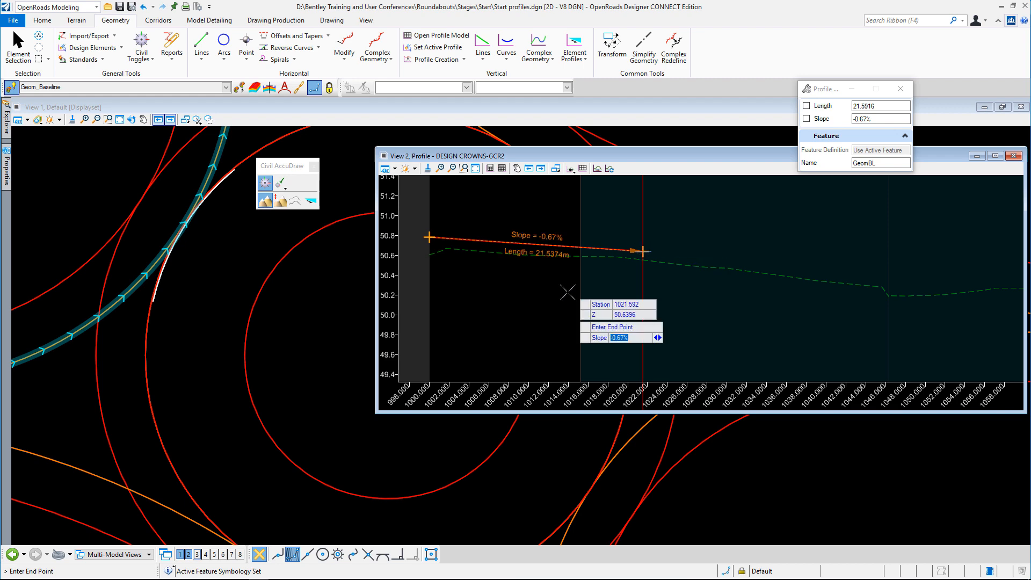
scroll(563, 290, "down", 2)
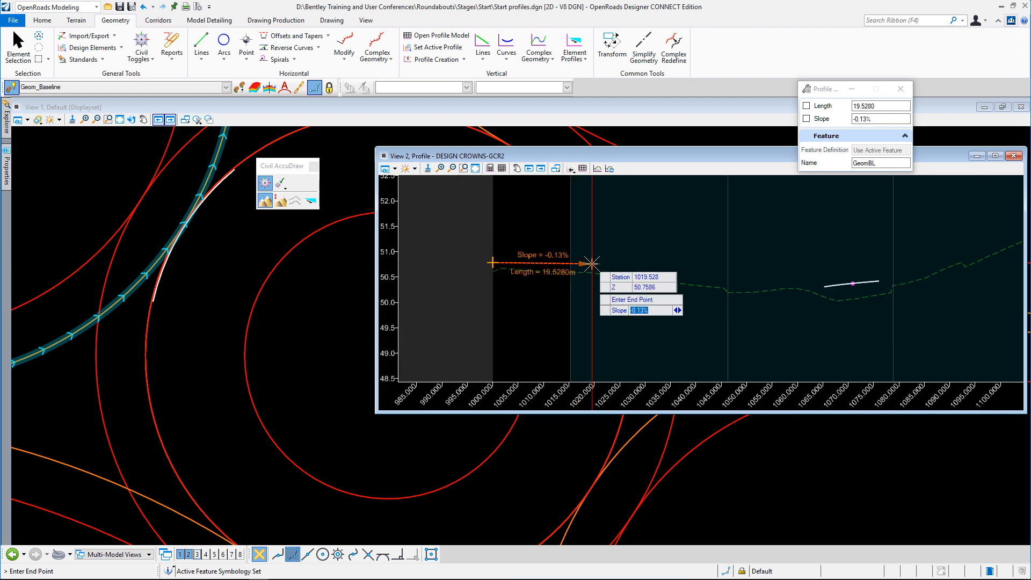
type("-1.5")
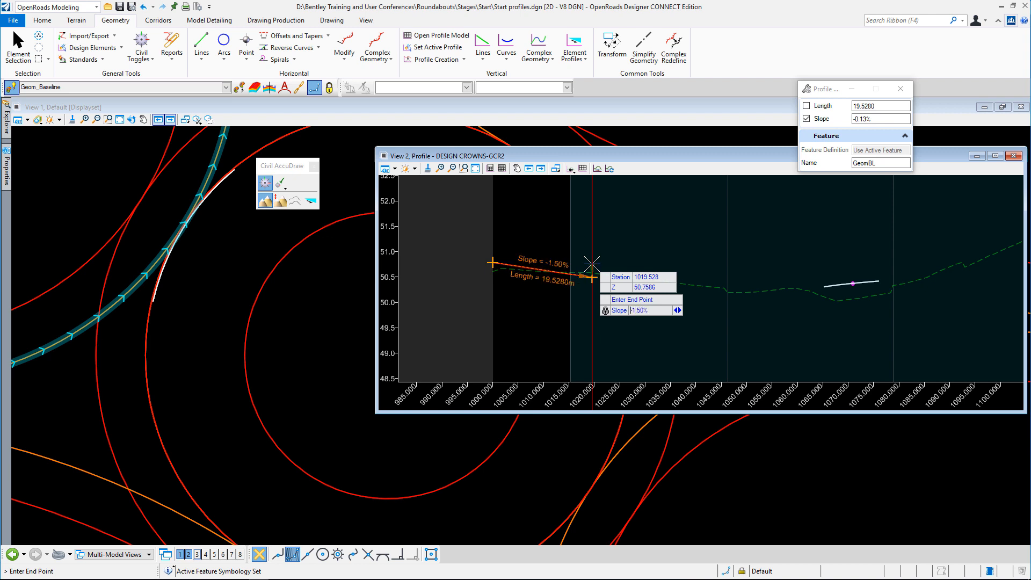
key("Return")
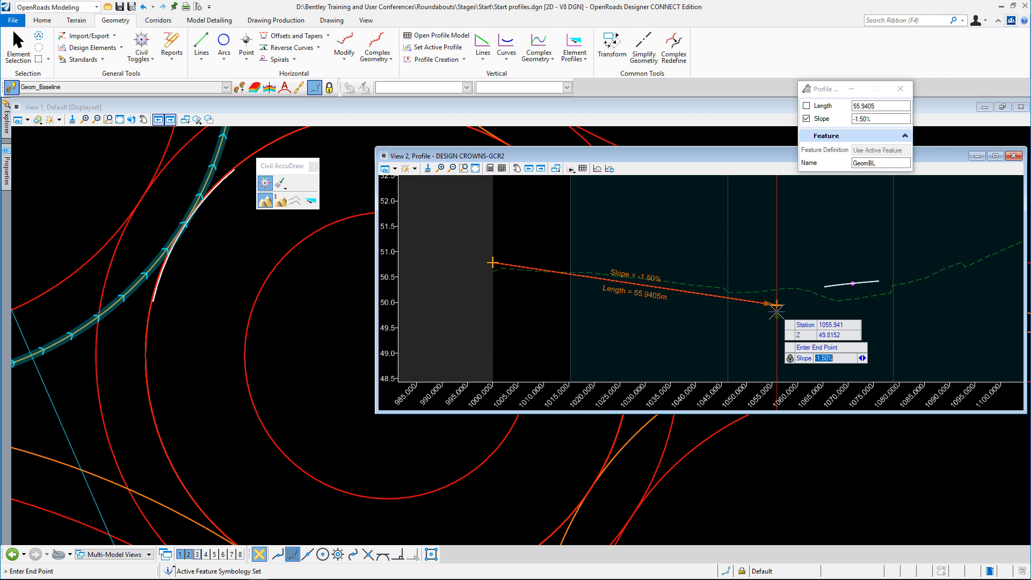
type("-0.7")
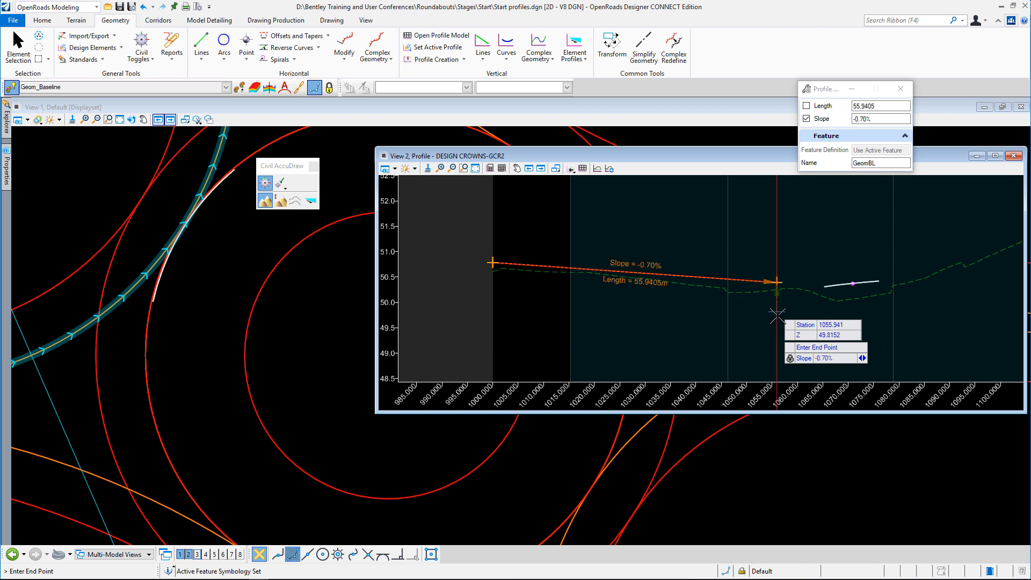
left_click(743, 306)
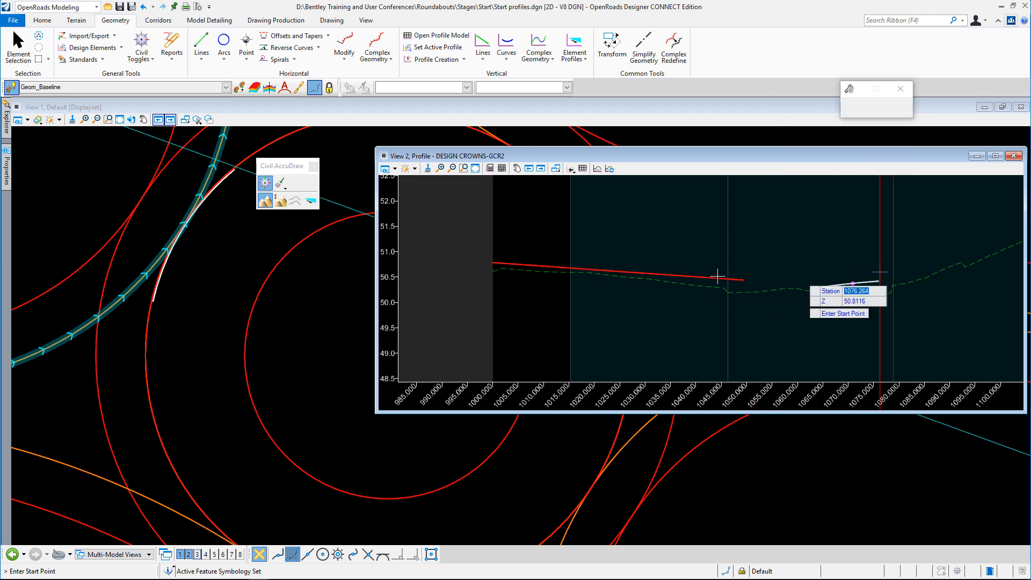
Start a second profile line at the far end of DESIGN CROWNS-GCR2, at station 1118.518 and elevation 51.907
scroll(558, 341, "down", 2)
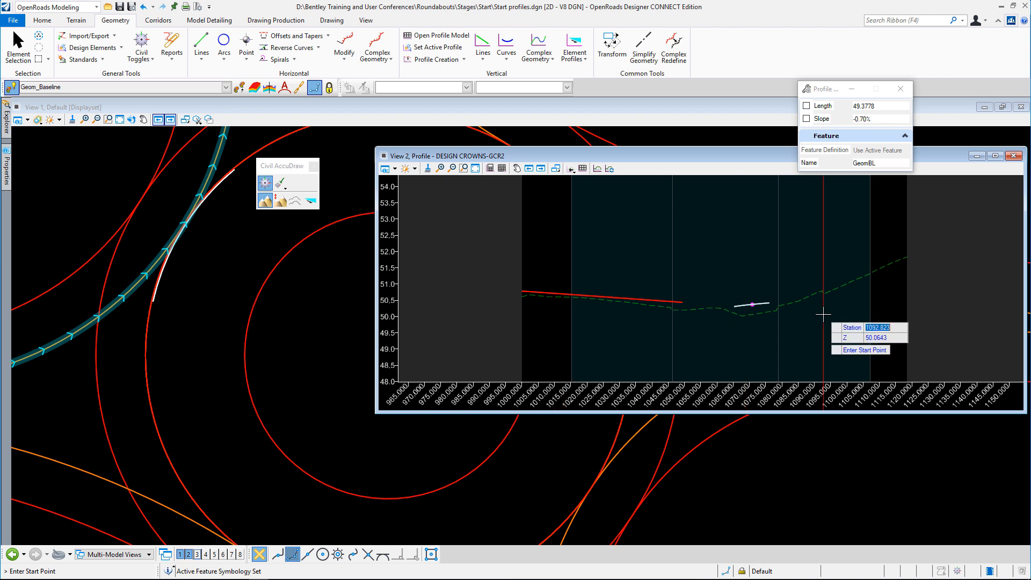
type("1118.518")
key("Tab")
type("51.907")
key("Tab")
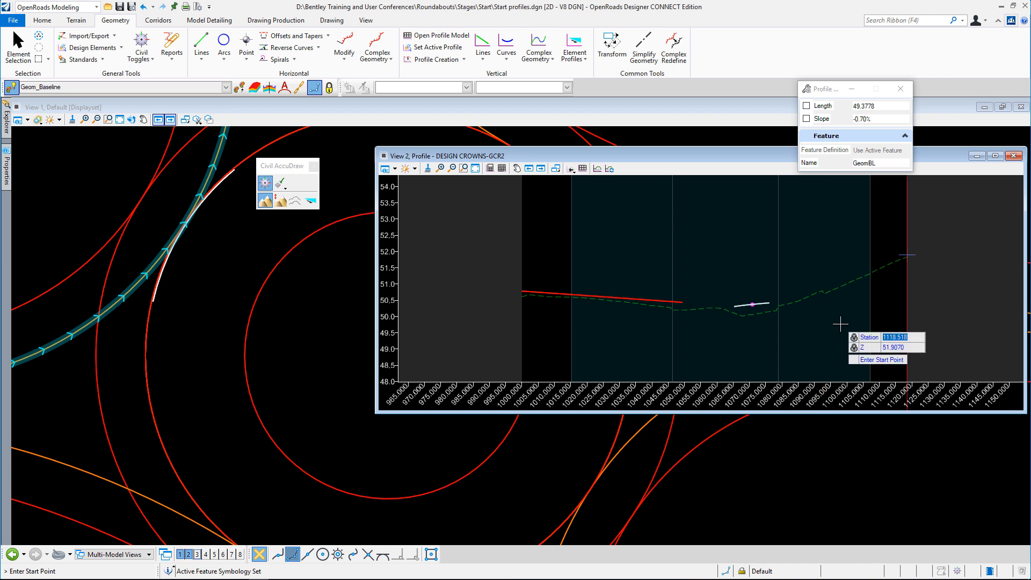
left_click(811, 333)
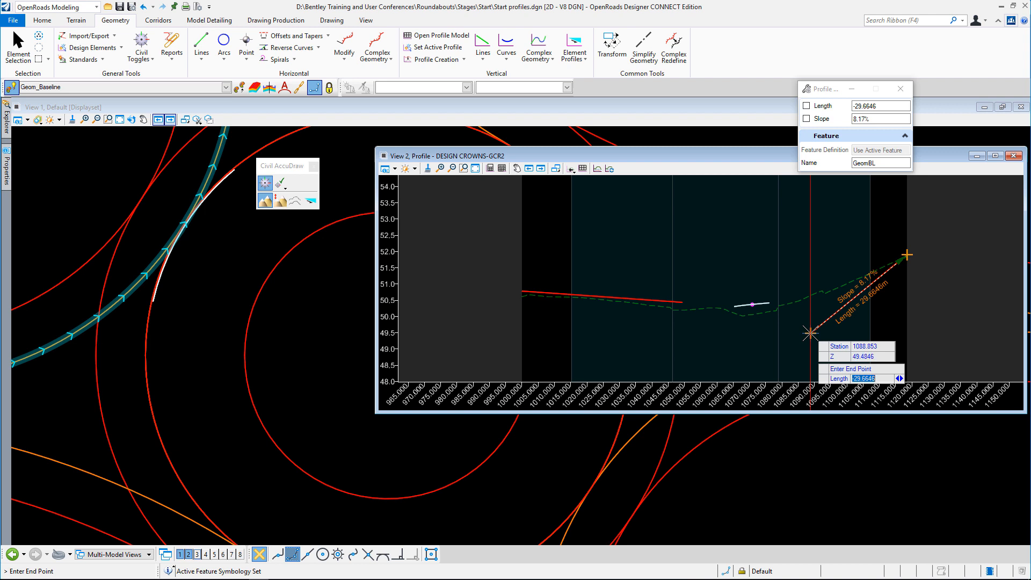
Finish the second profile line back toward the roundabout with a slope of 4.20% and a length of about 33.5 m
key("Tab")
type("4.2")
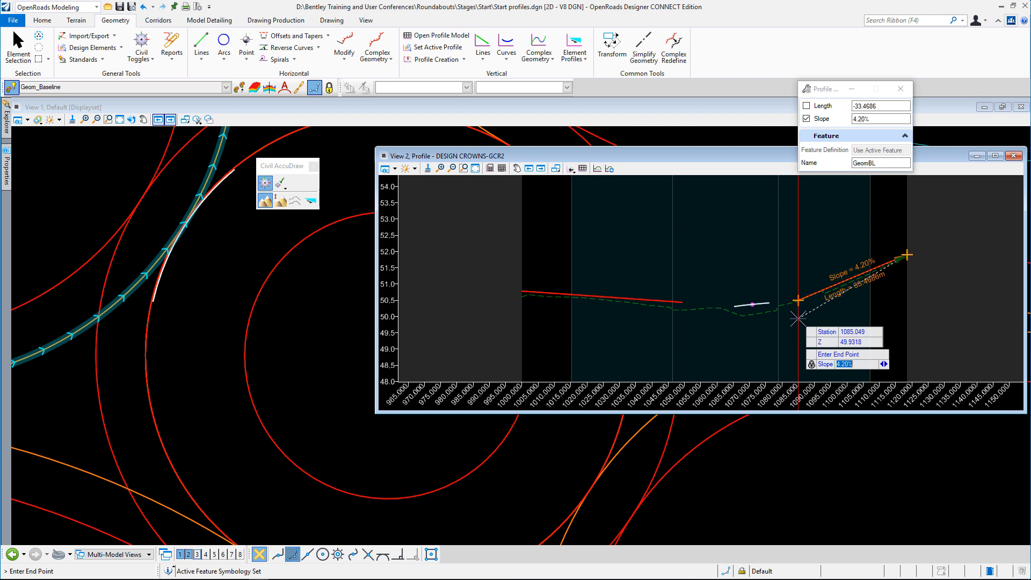
left_click(797, 319)
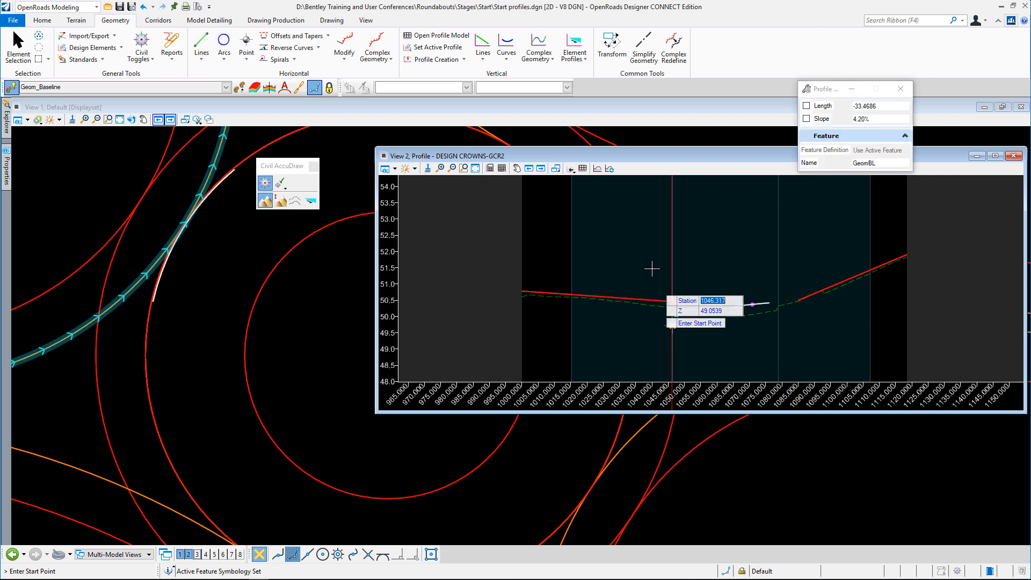
Connect the two grade lines with a Parabola Between Elements through the projected crossing point at station 1070.848, elevation 50.3749, using Trim/Extend Both
left_click(506, 51)
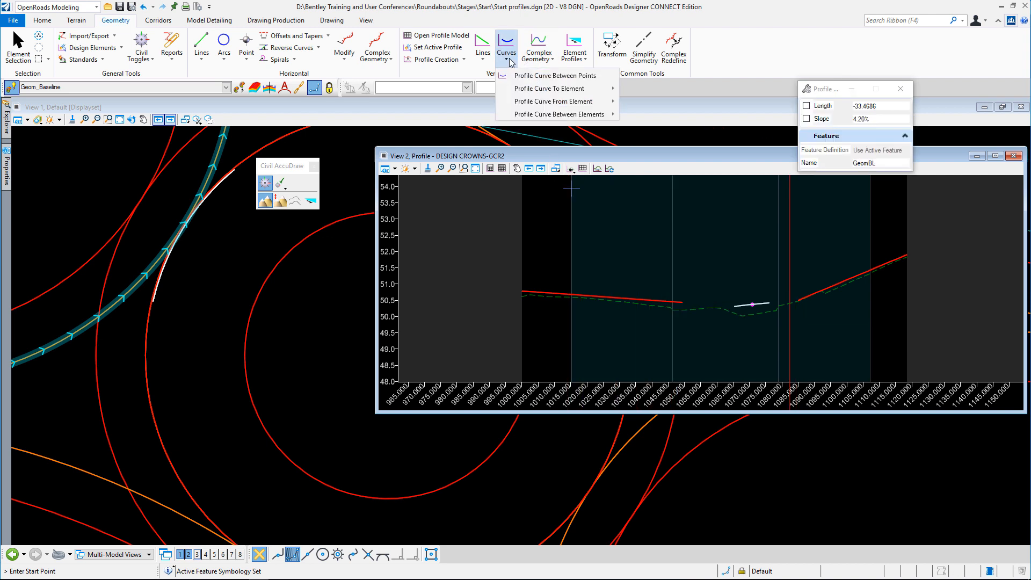
mouse_move(553, 117)
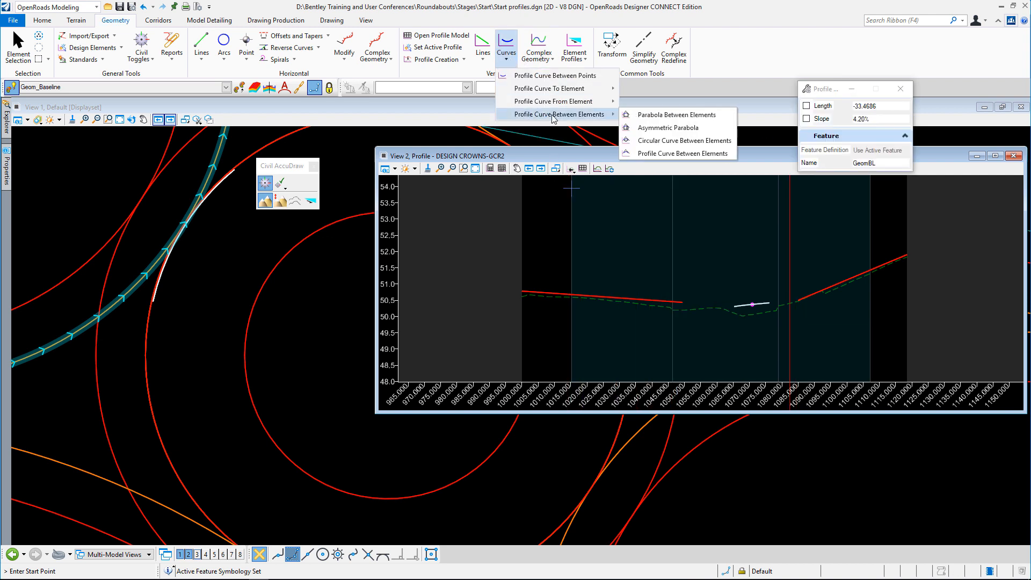
left_click(656, 115)
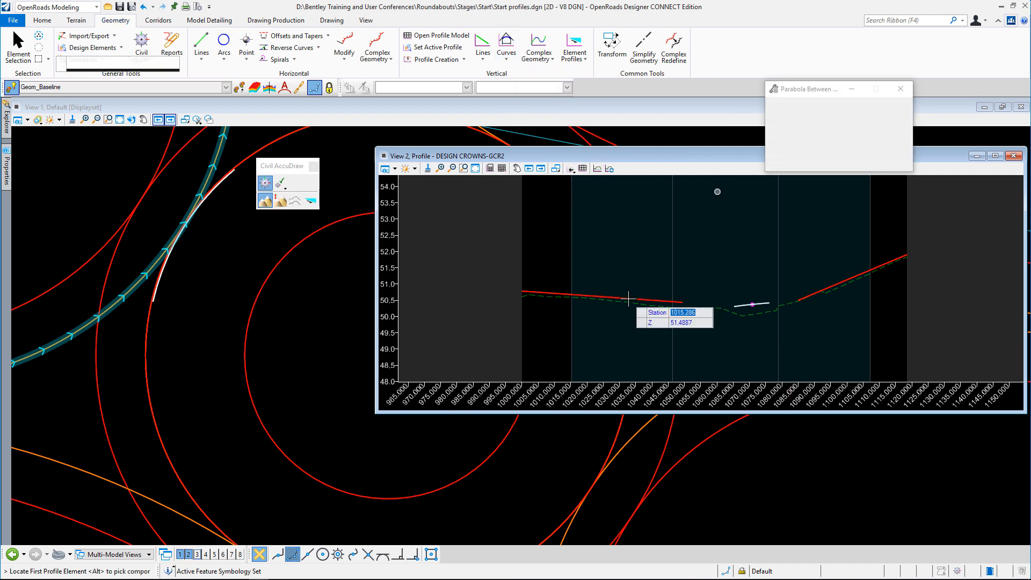
left_click(635, 275)
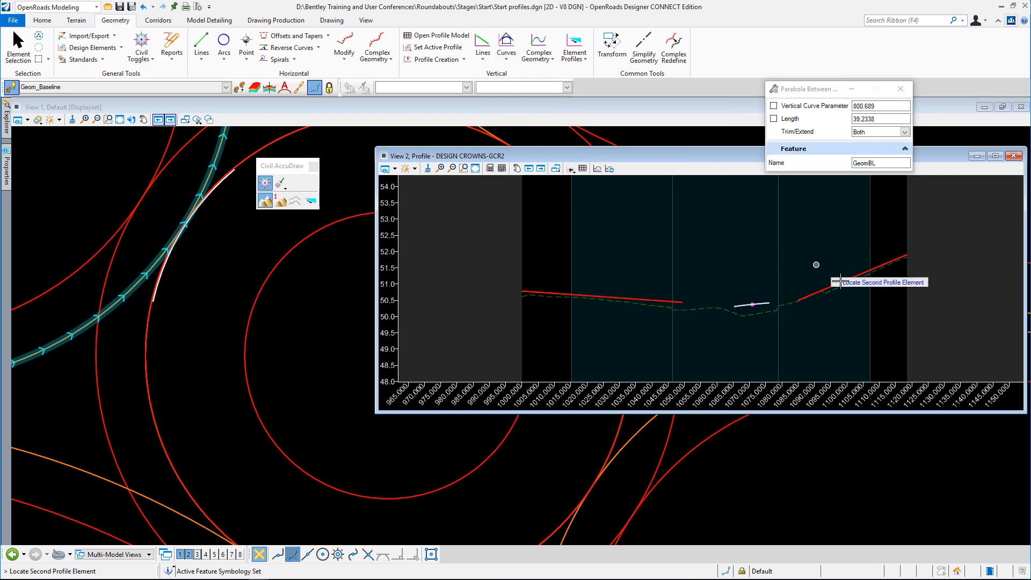
left_click(814, 286)
scroll(743, 309, "up", 5)
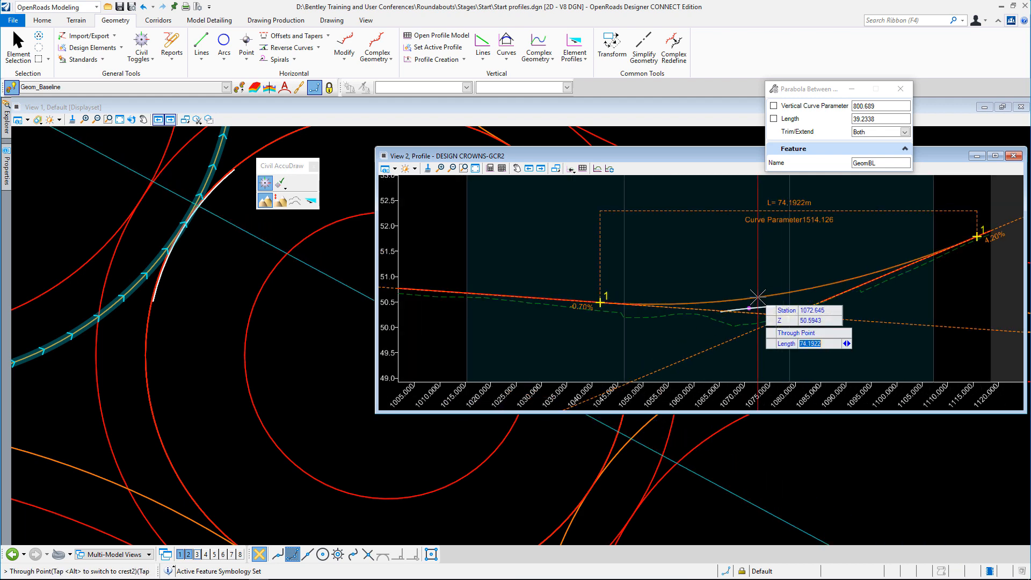
scroll(743, 311, "up", 4)
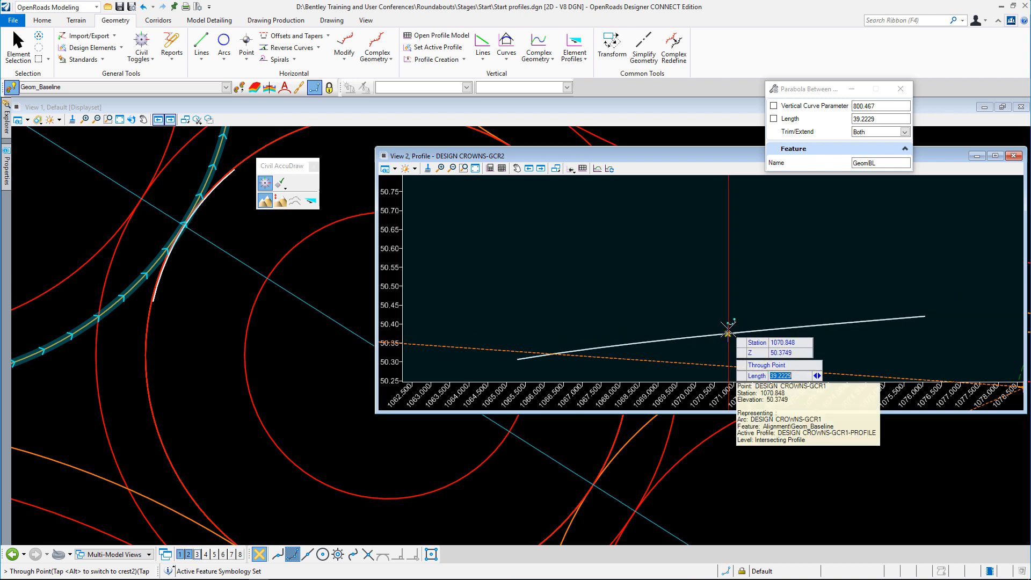
left_click(727, 329)
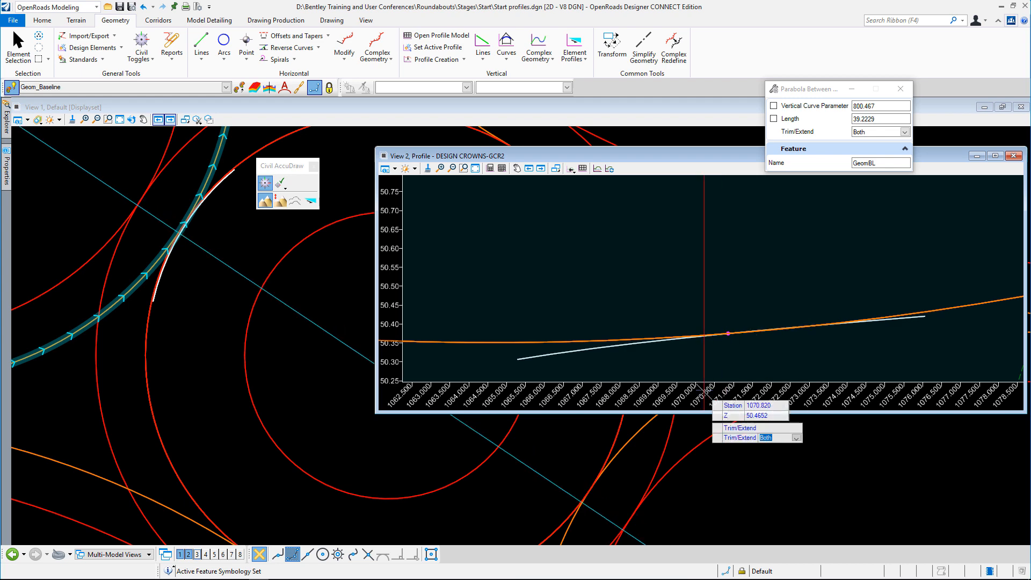
left_click(625, 260)
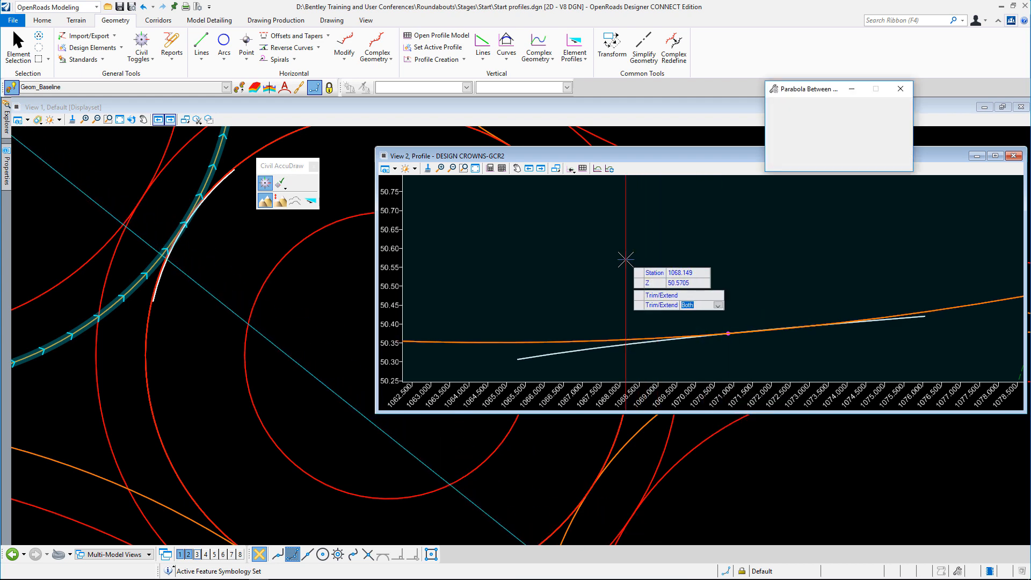
Join the two grade lines and the parabola with Profile Complex By Elements, Automatic method, naming the result DESIGN CROWNS-GCR2-PROFILE
scroll(628, 272, "down", 2)
scroll(627, 272, "down", 5)
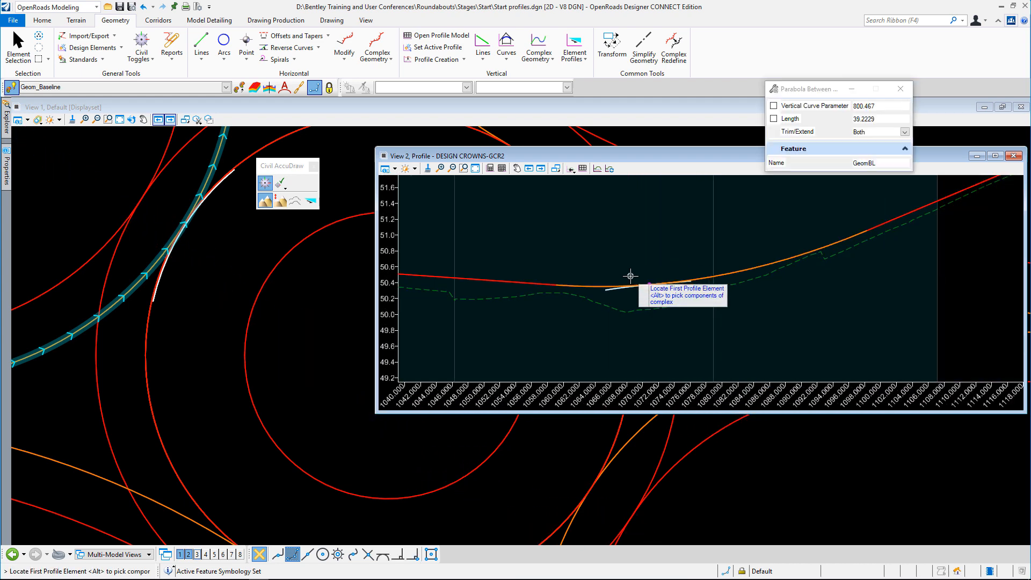
scroll(766, 294, "down", 1)
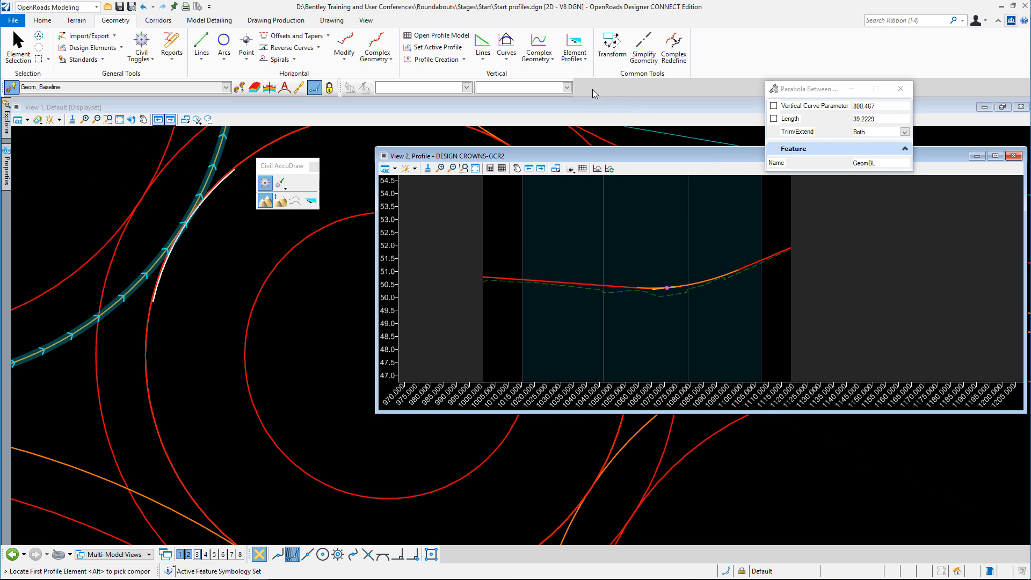
left_click(553, 58)
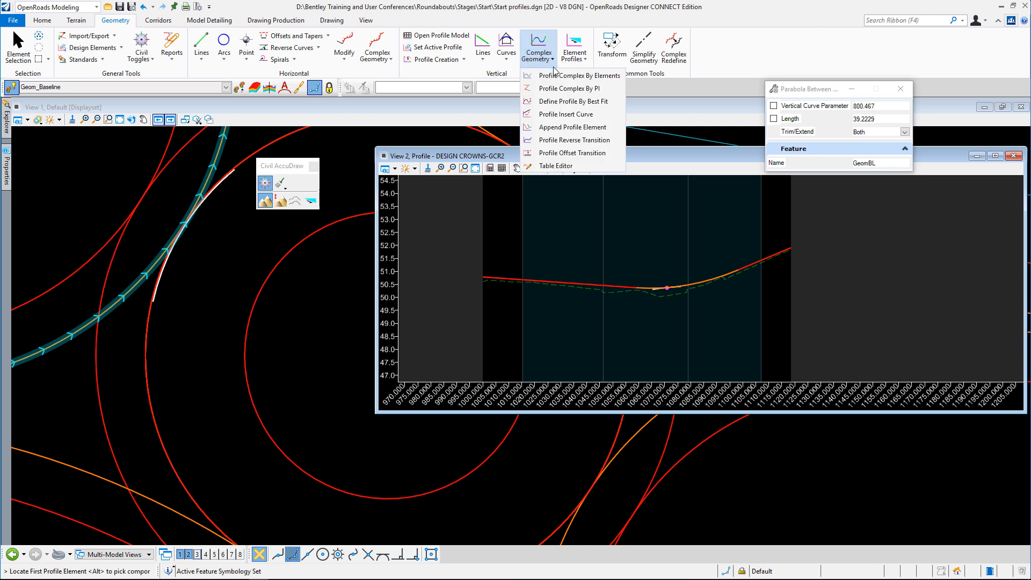
left_click(561, 78)
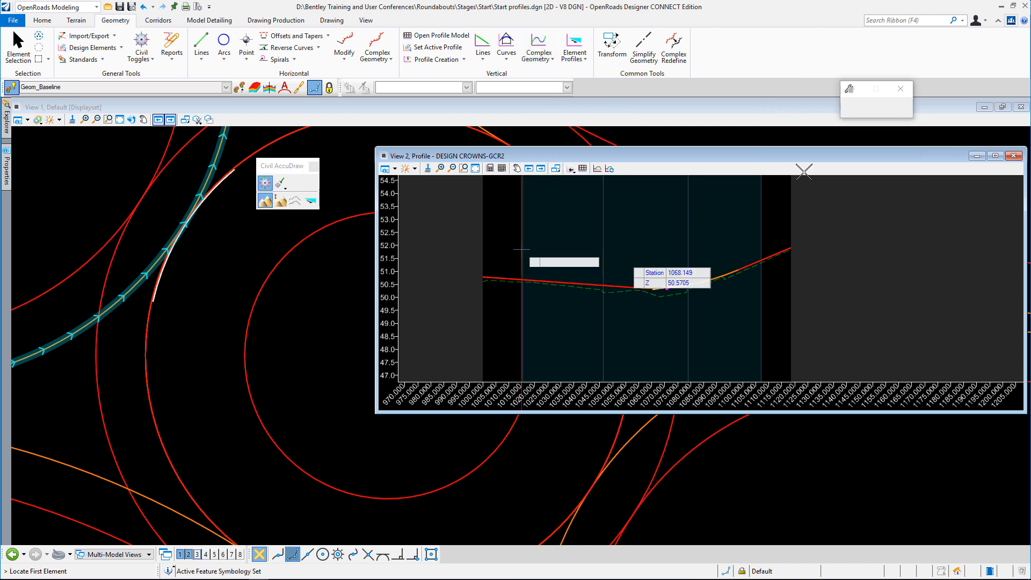
left_click(867, 162)
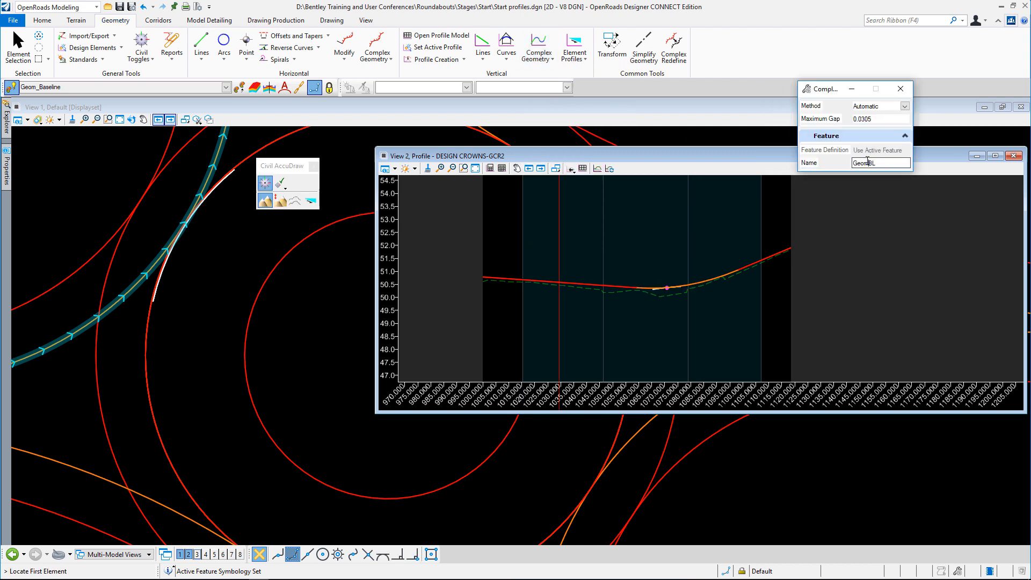
double_click(867, 163)
type("DESIGN CROWNS-GCR2")
type("-PROFILE")
key("Return")
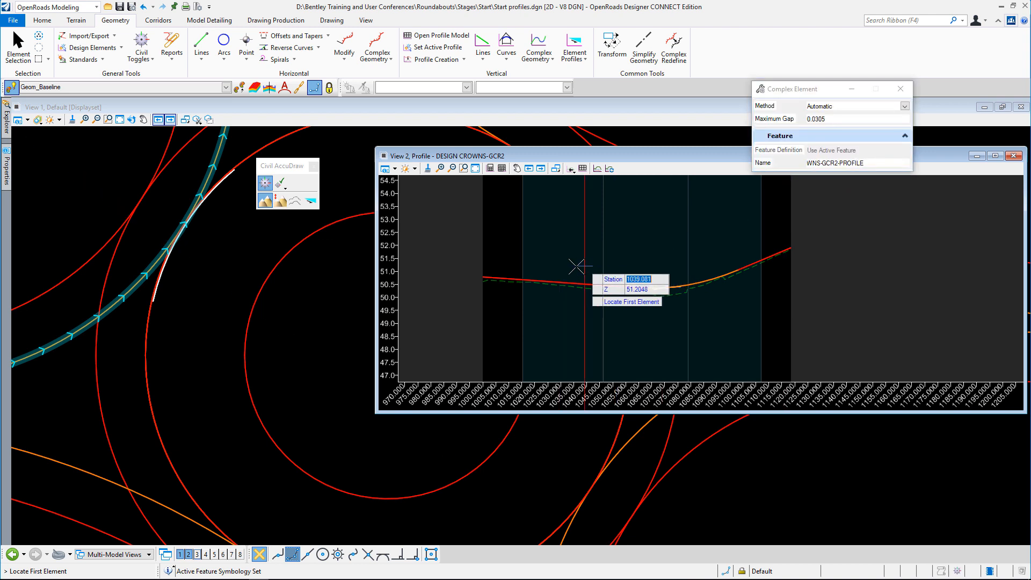
left_click(493, 277)
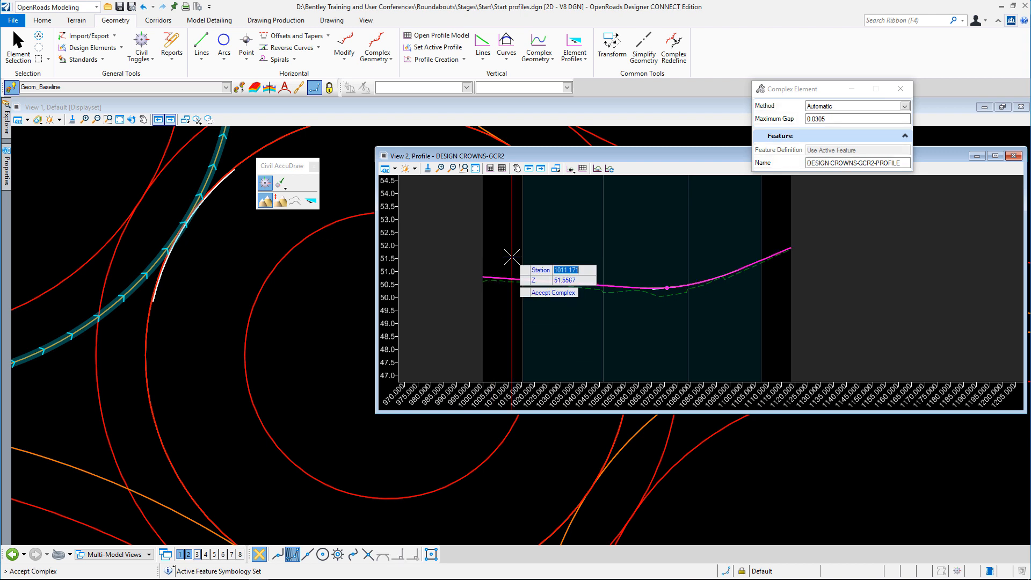
left_click(511, 257)
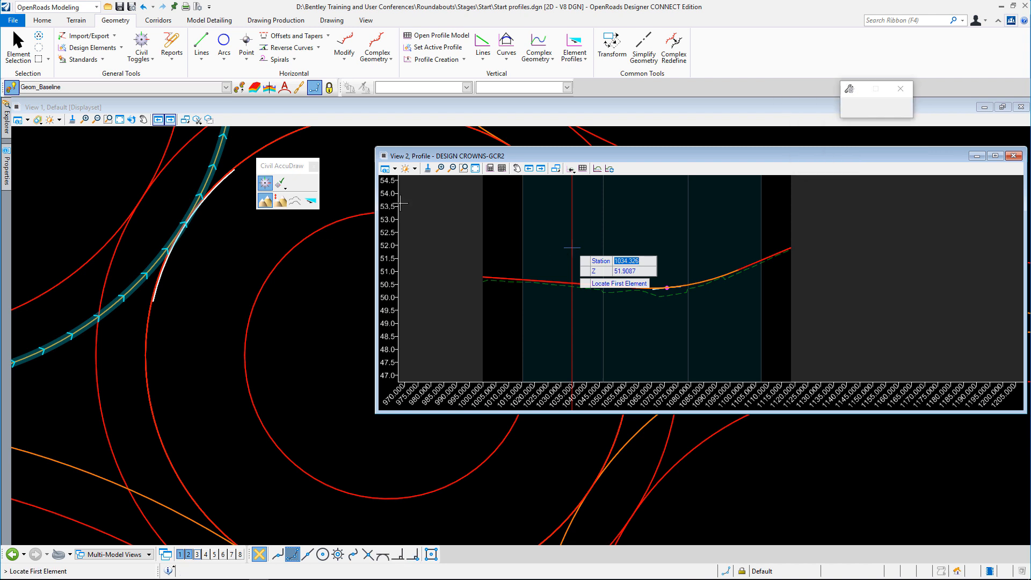
Generate the Vertical Alignment Review Report for DESIGN CROWNS-GCR2-PROFILE, read through its elements, and close it
left_click(19, 48)
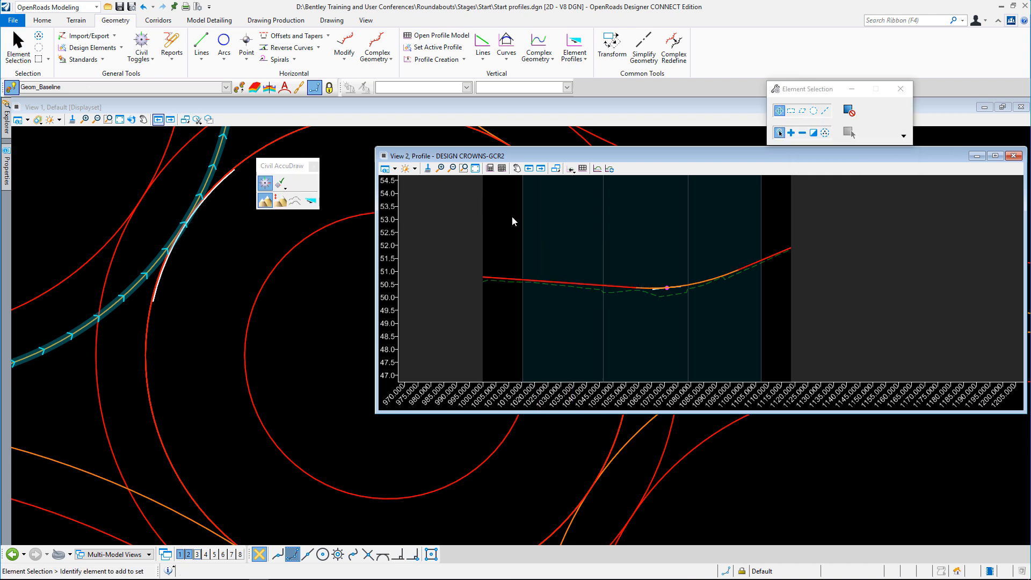
left_click(564, 282)
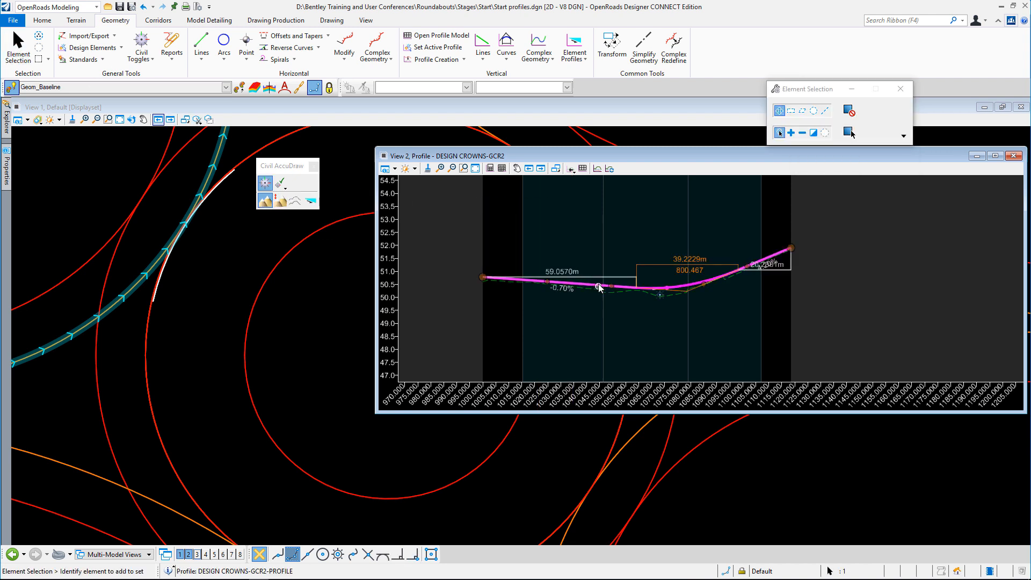
mouse_move(600, 287)
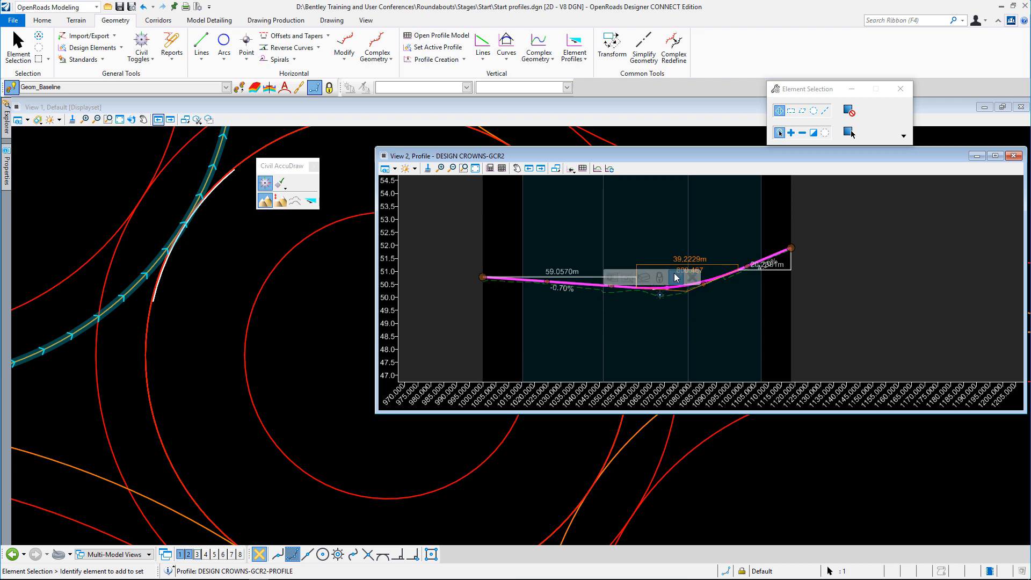
left_click(676, 278)
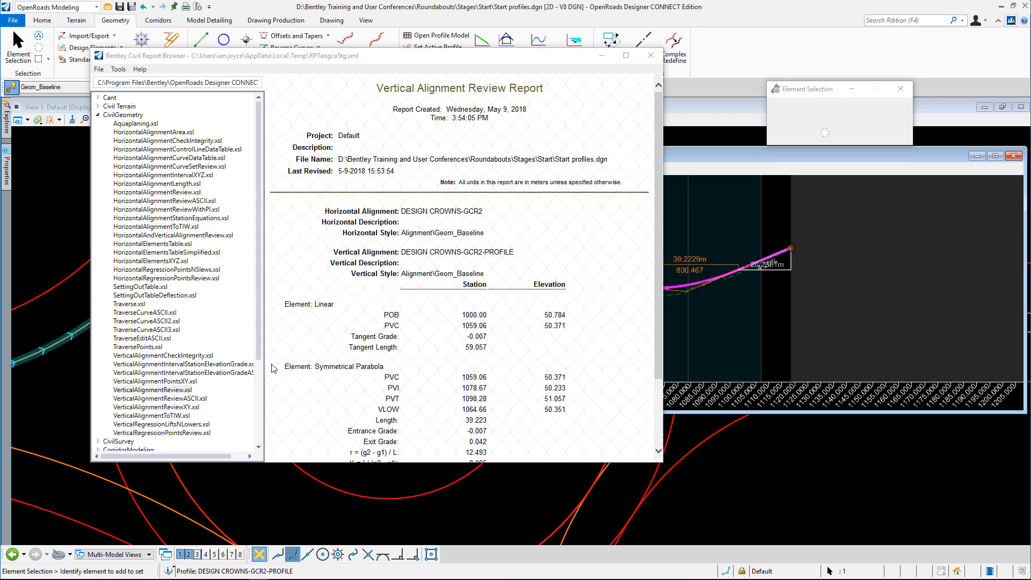
scroll(560, 337, "down", 3)
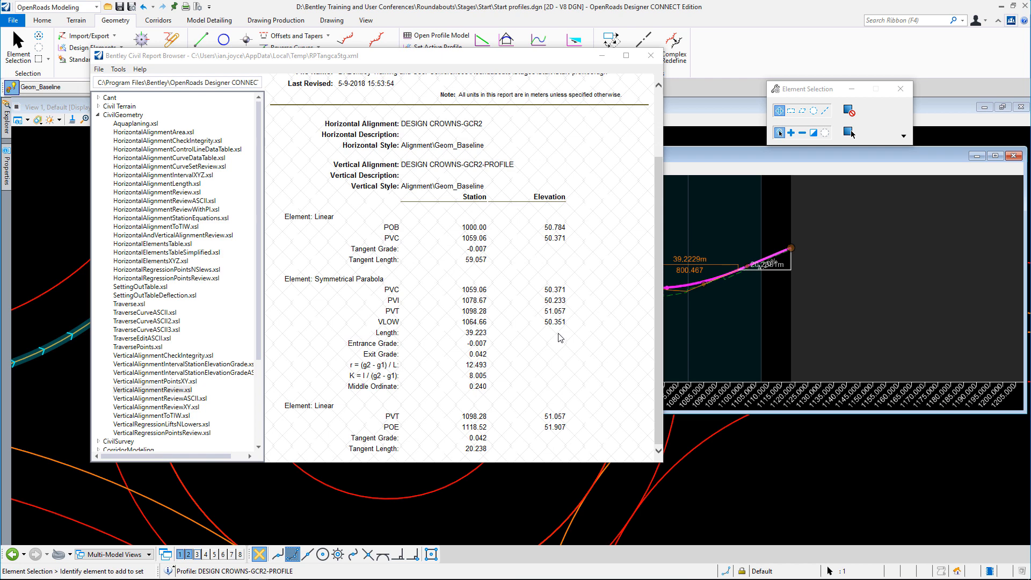
scroll(560, 337, "up", 5)
left_click(650, 56)
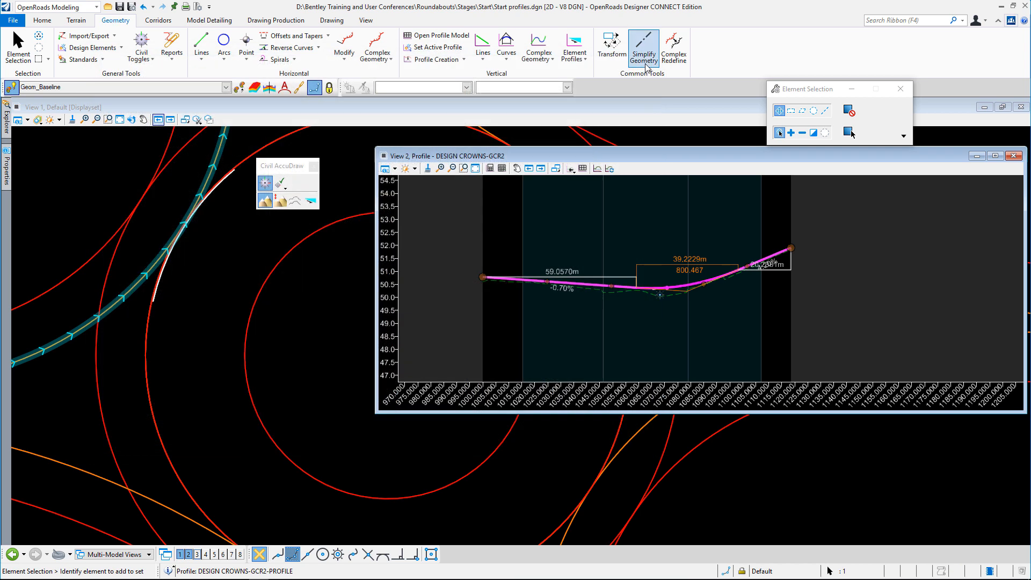
left_click(699, 329)
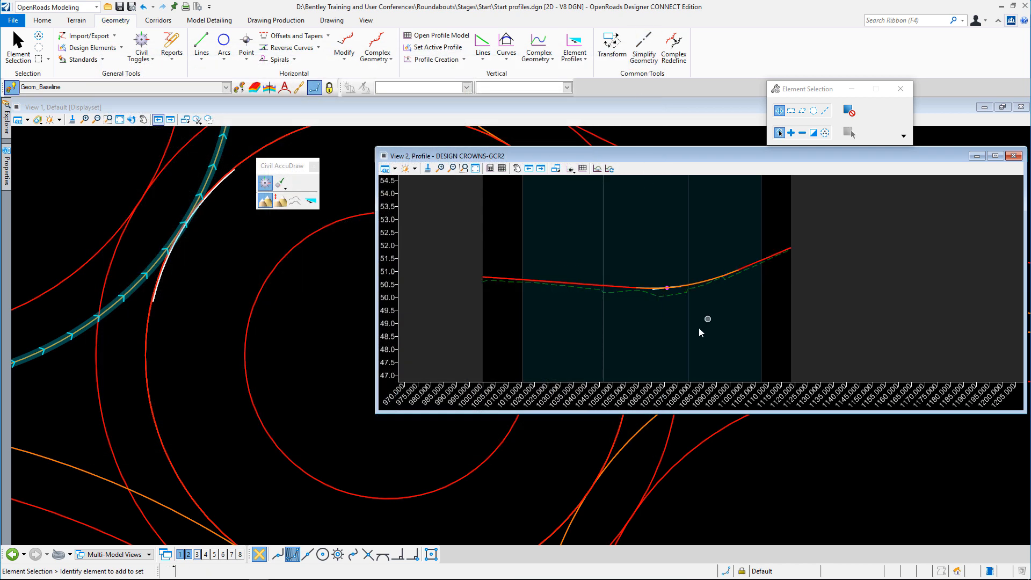
Inspect how the finished profile meets the short profile projected from the roundabout circle and its crossing point
scroll(669, 300, "up", 6)
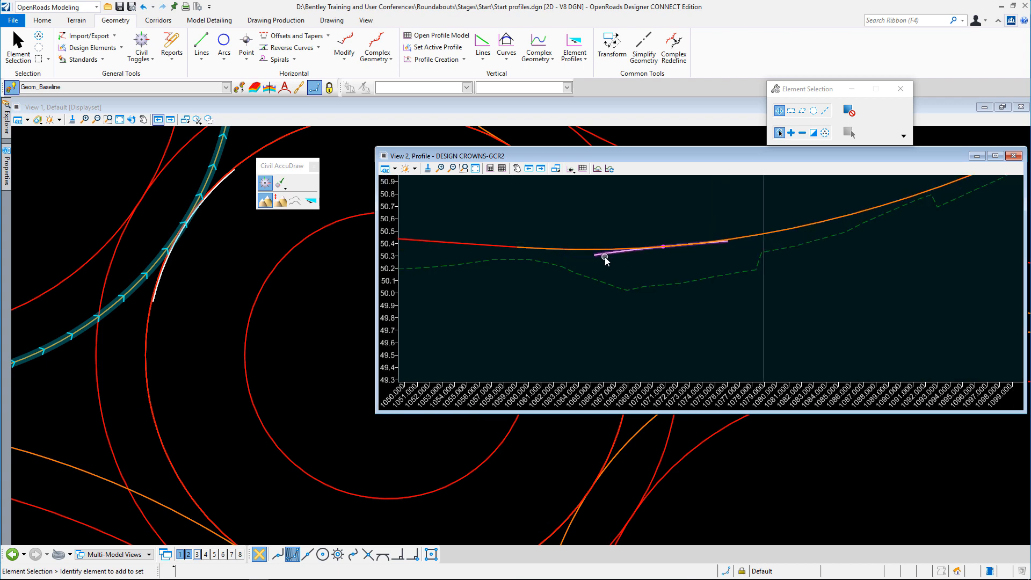
left_click(664, 248)
scroll(484, 318, "down", 1)
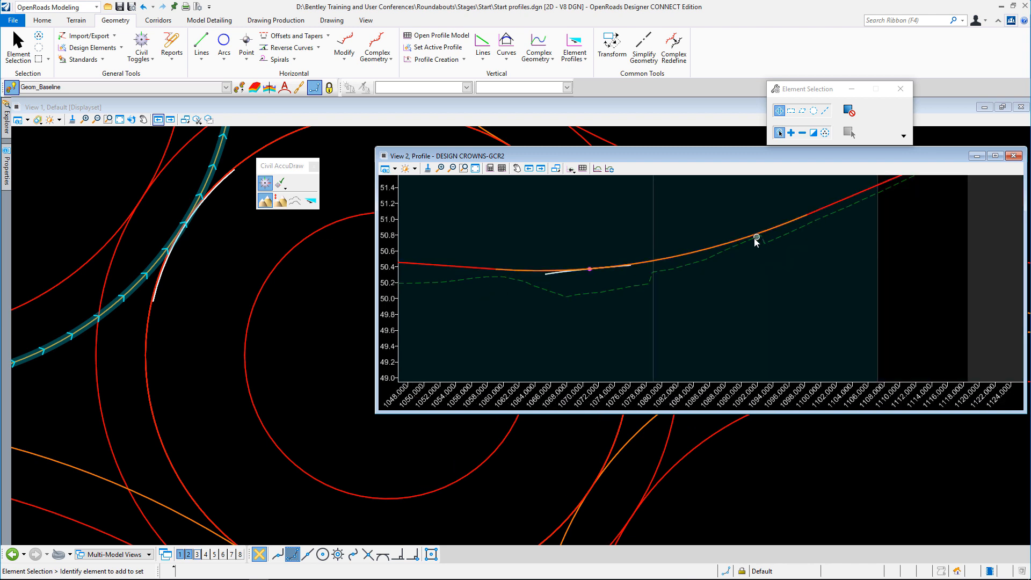